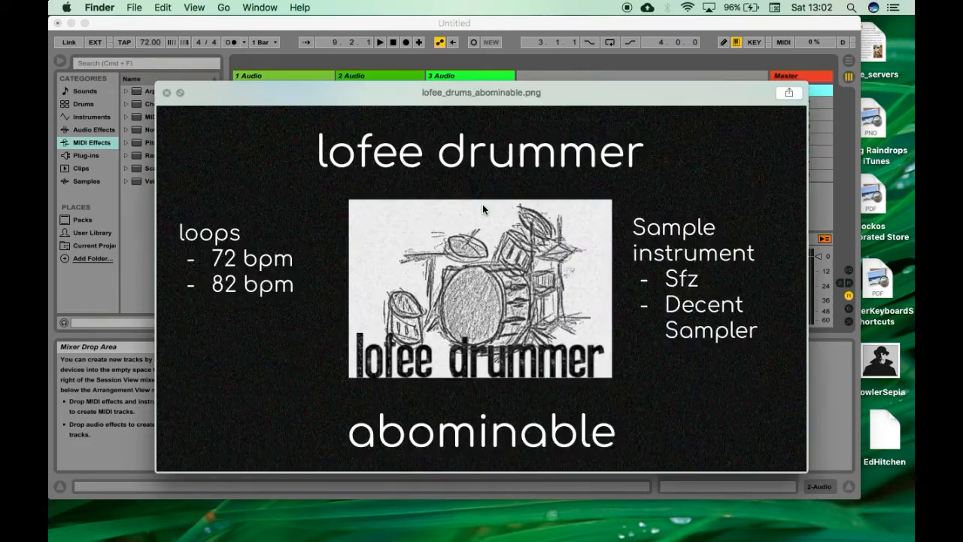
Step: Close the image preview and examine the instrument files in lofee_sample_instrument, then return to the lofee-drums folder
key(space)
key(Down)
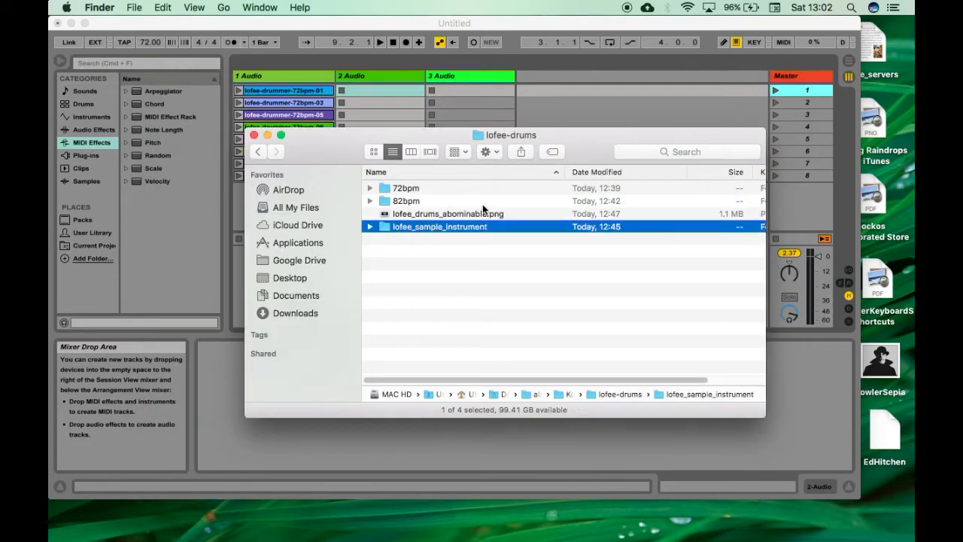
key(super+Down)
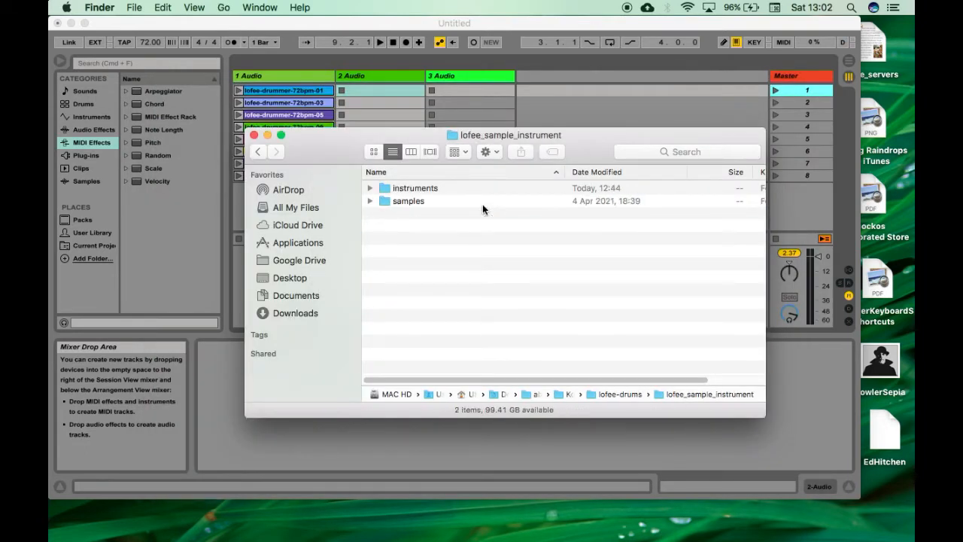
key(Down)
key(super+Down)
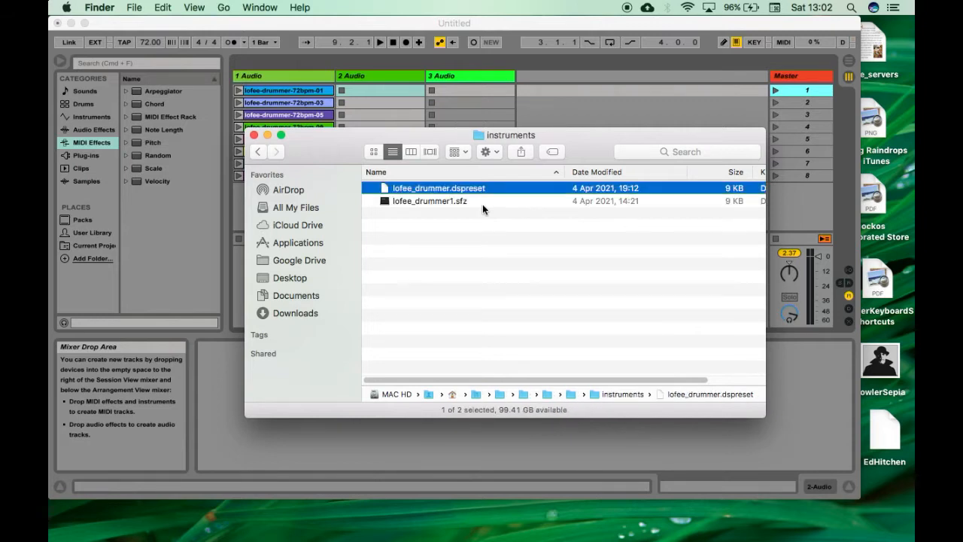
key(Down)
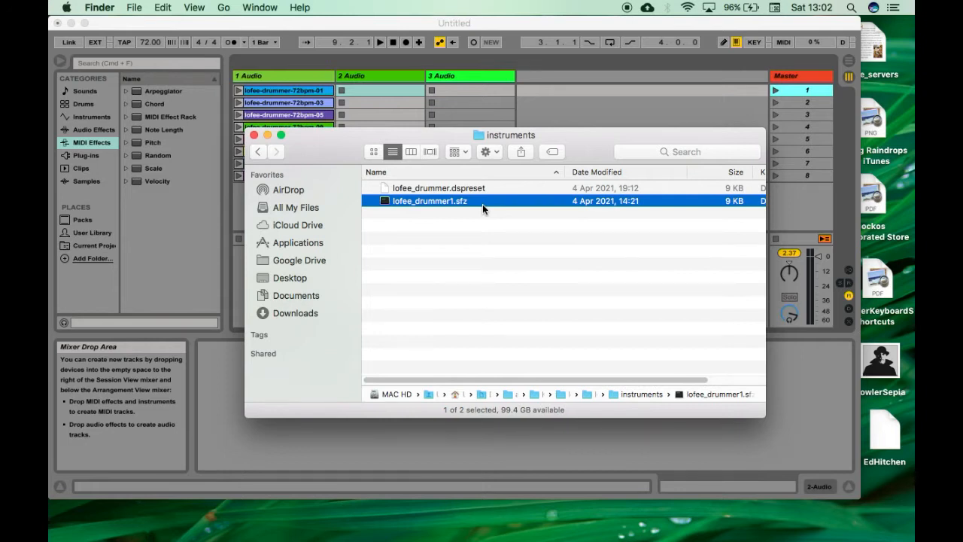
key(super+Up)
key(Down)
key(super+Up)
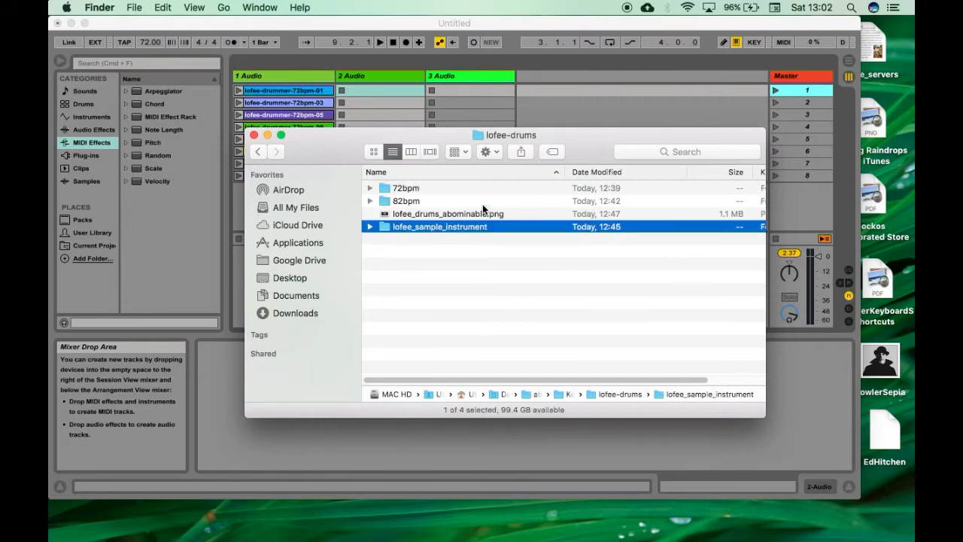
Step: Switch to Ableton Live and audition the loops lofee-drummer-72bpm-01, 72bpm-03 and 72bpm-05 one after another
click(344, 19)
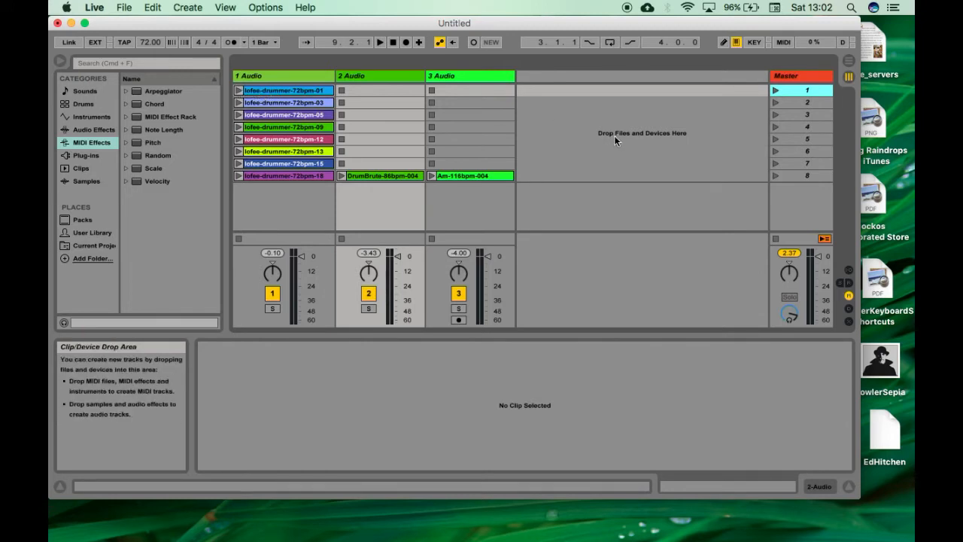
key(Return)
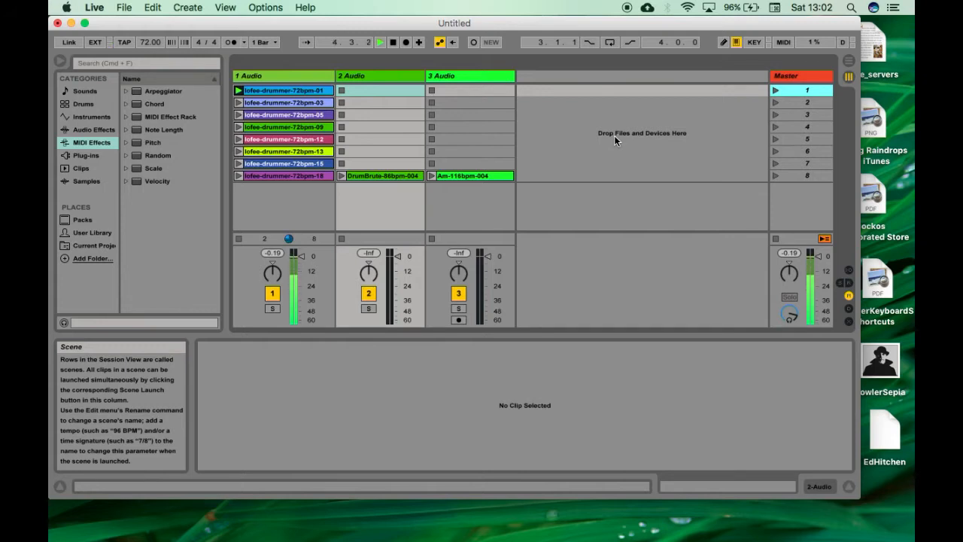
key(Down)
key(Return)
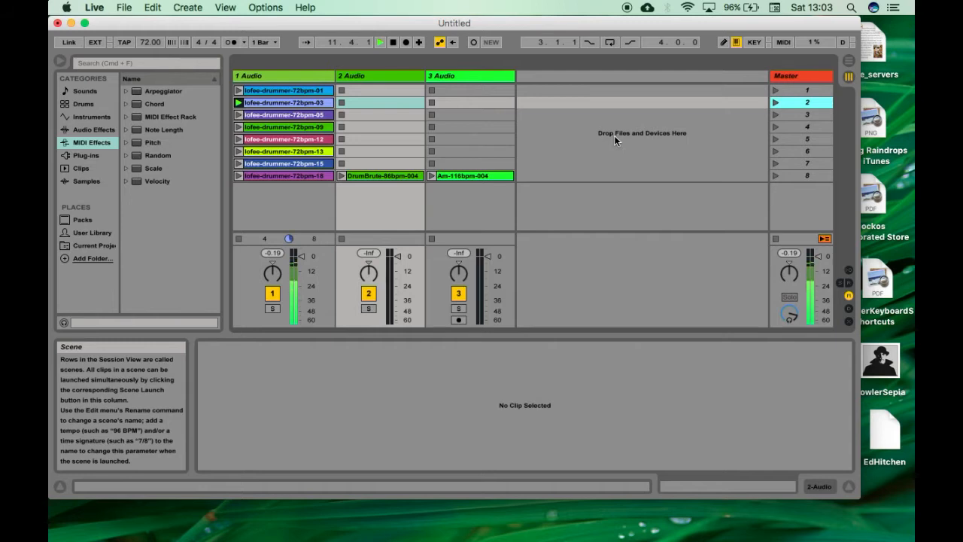
key(Down)
key(Return)
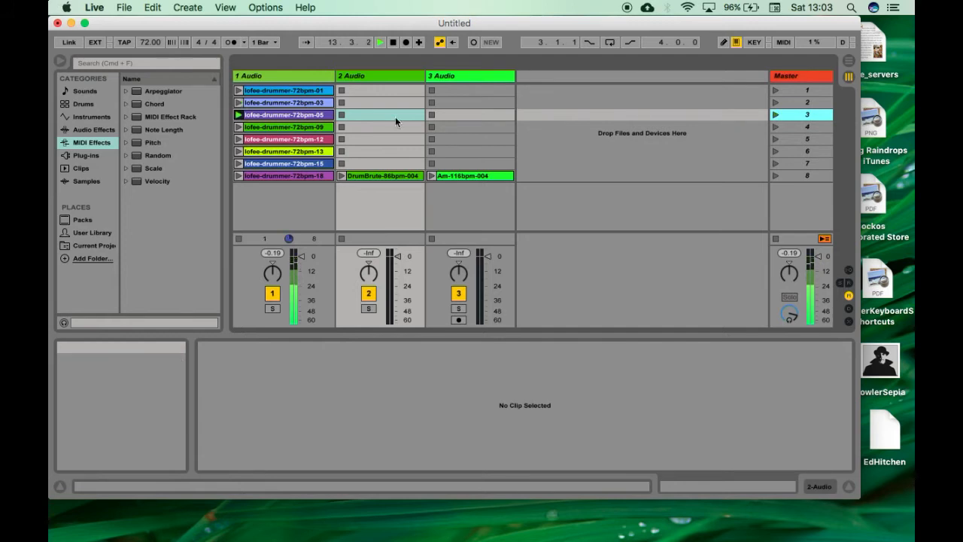
Step: Audition the loops lofee-drummer-72bpm-09, 72bpm-12, 72bpm-13 and 72bpm-15 in turn
click(239, 131)
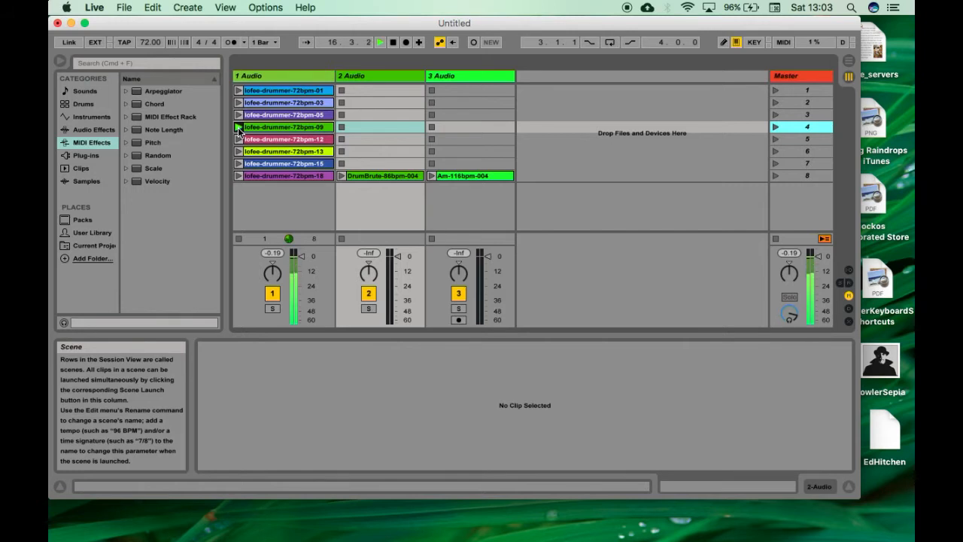
key(Down)
key(Return)
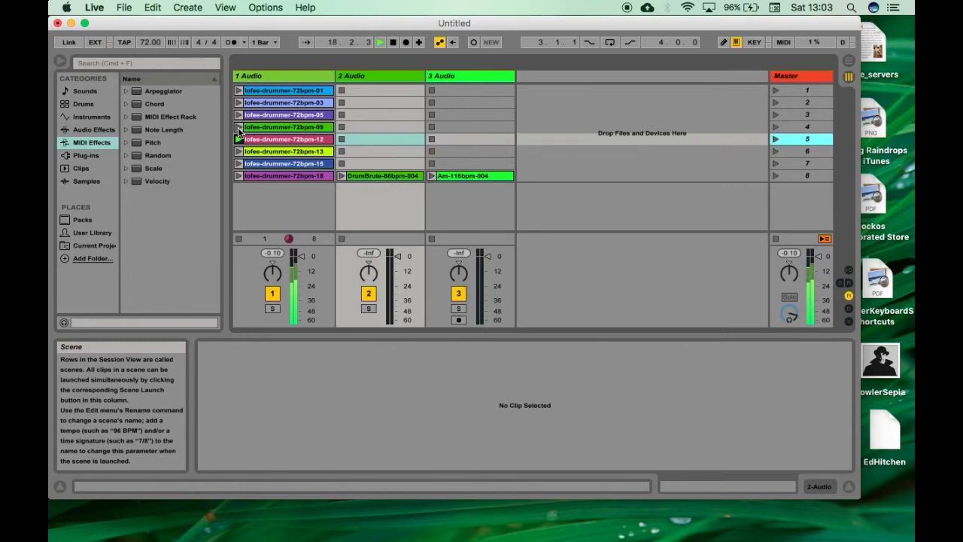
key(Down)
key(Return)
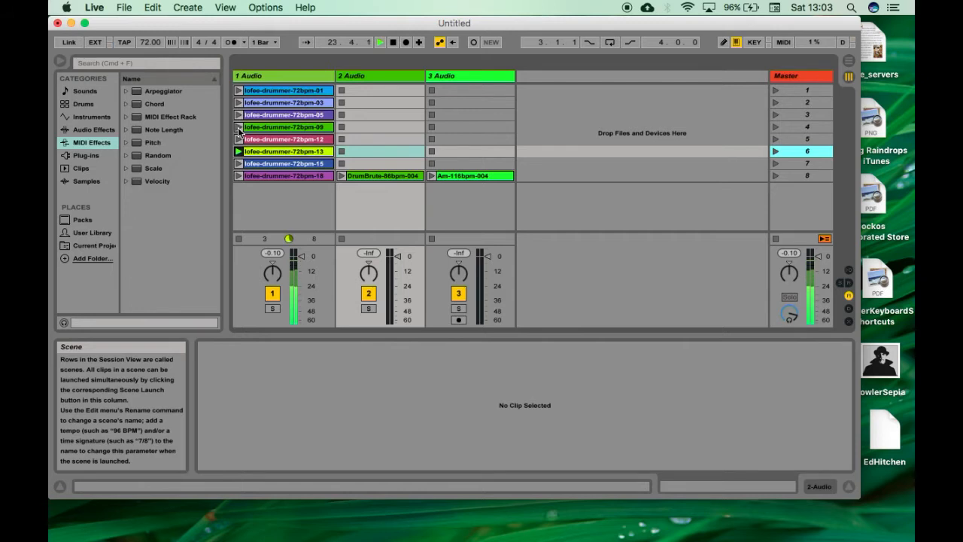
key(Down)
key(Return)
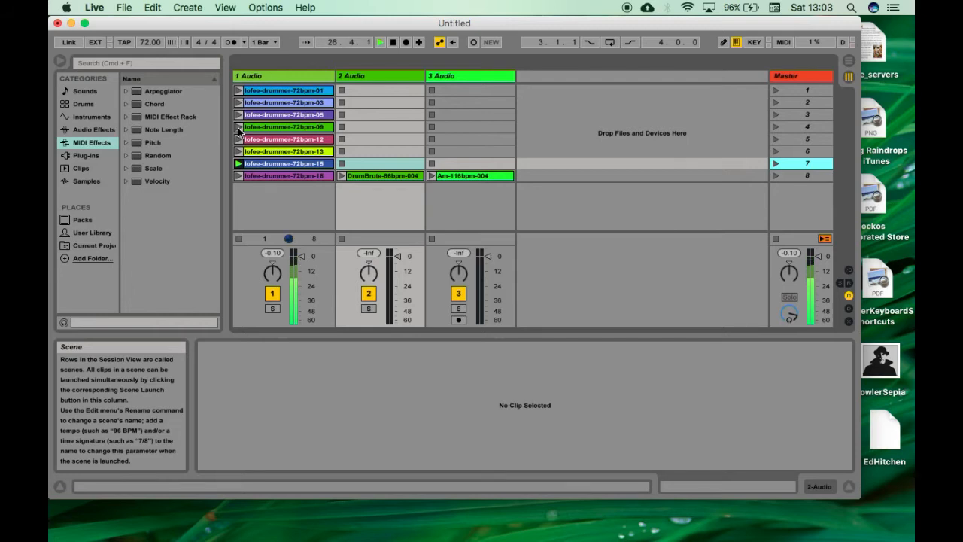
Step: Lower the track 2 volume slightly and stop all playing clips
drag(398, 258, 397, 259)
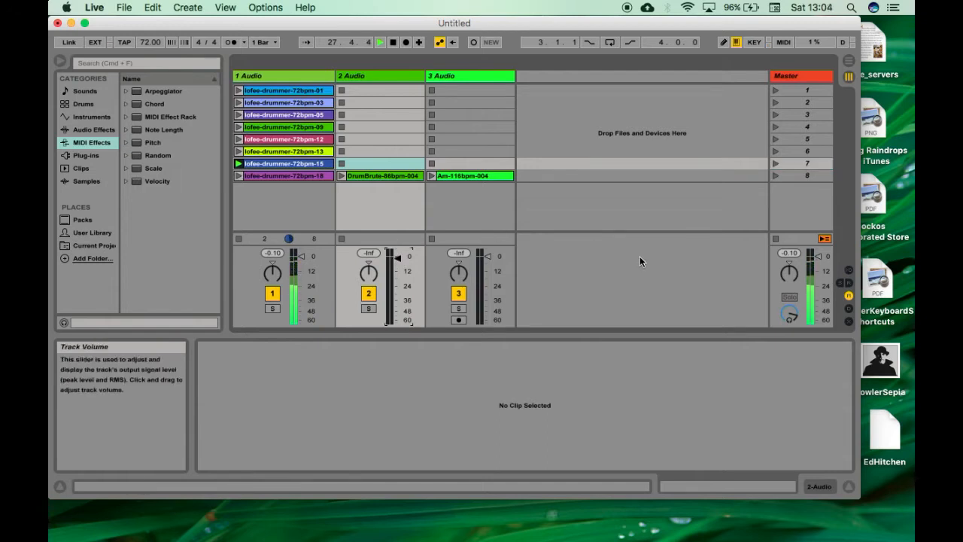
click(777, 239)
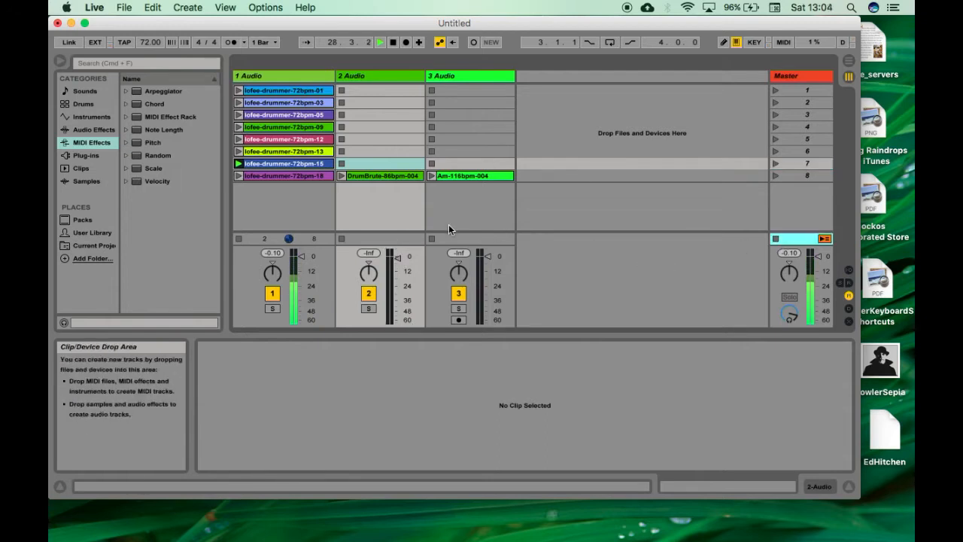
click(777, 239)
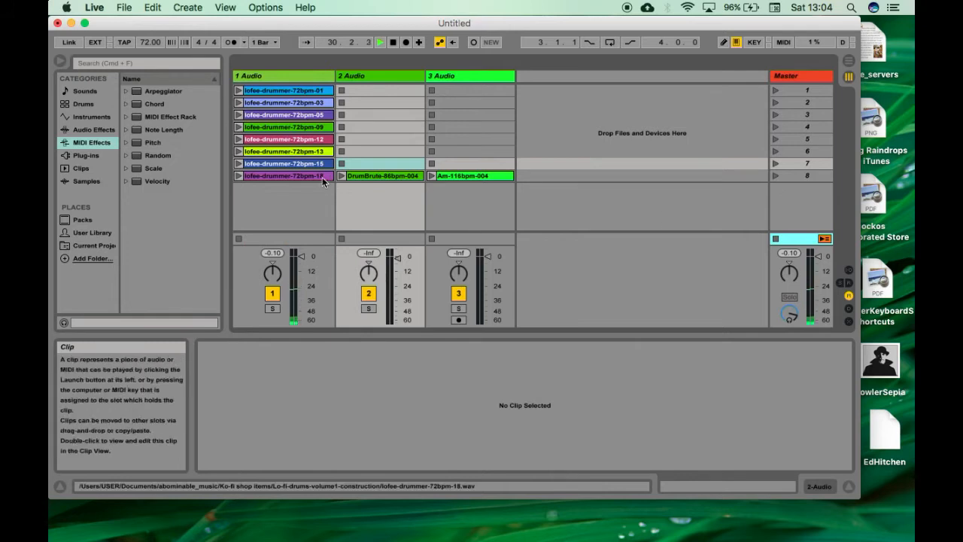
Step: Layer the clips lofee-drummer-72bpm-18, DrumBrute-86bpm-004 and Am-116bpm-004 in playback, and lower the track 3 volume
click(238, 177)
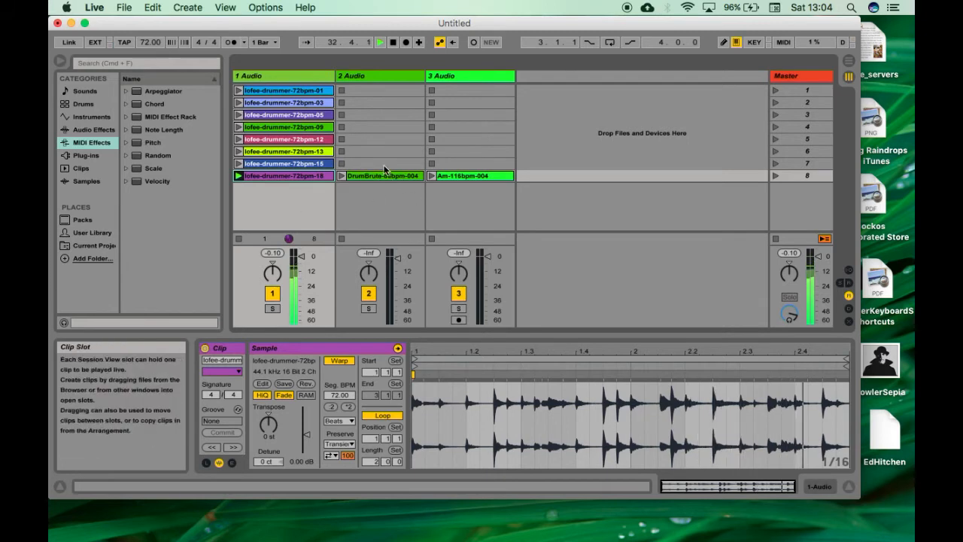
click(342, 176)
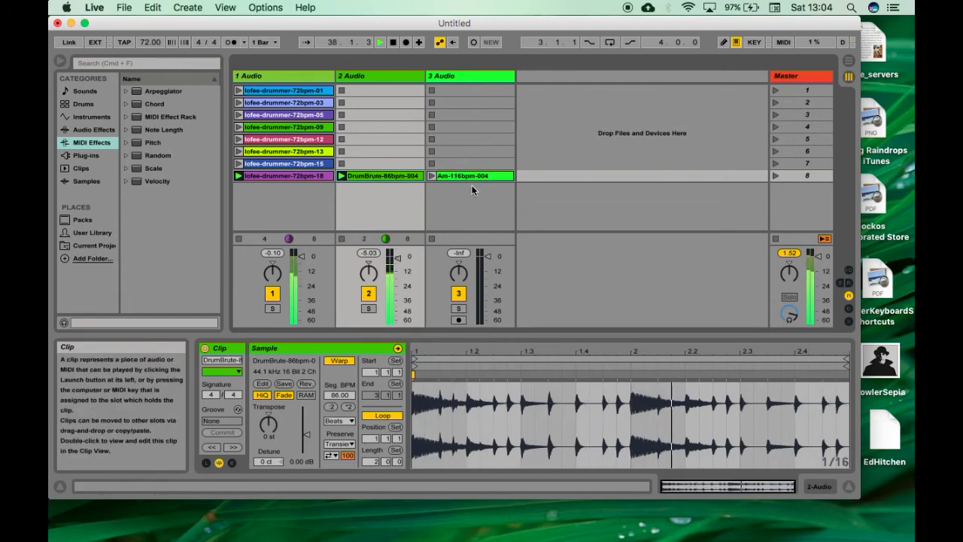
click(431, 176)
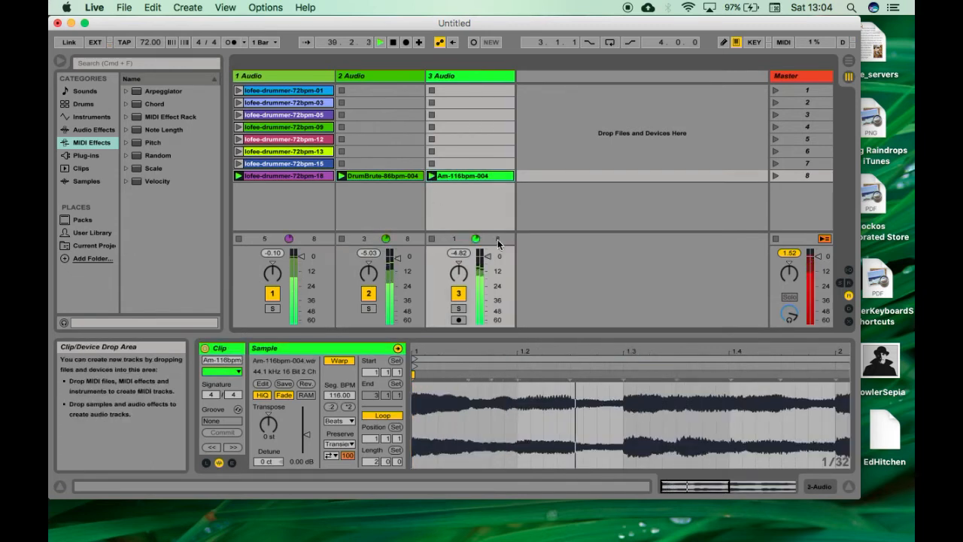
drag(487, 257, 490, 265)
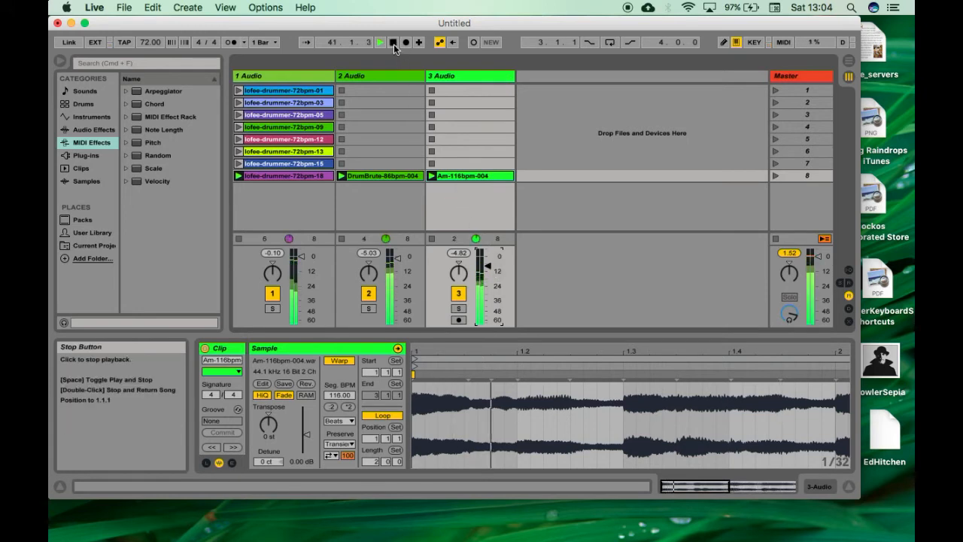
Step: Raise the tempo to 92 BPM and reduce the master volume slightly
drag(818, 257, 818, 285)
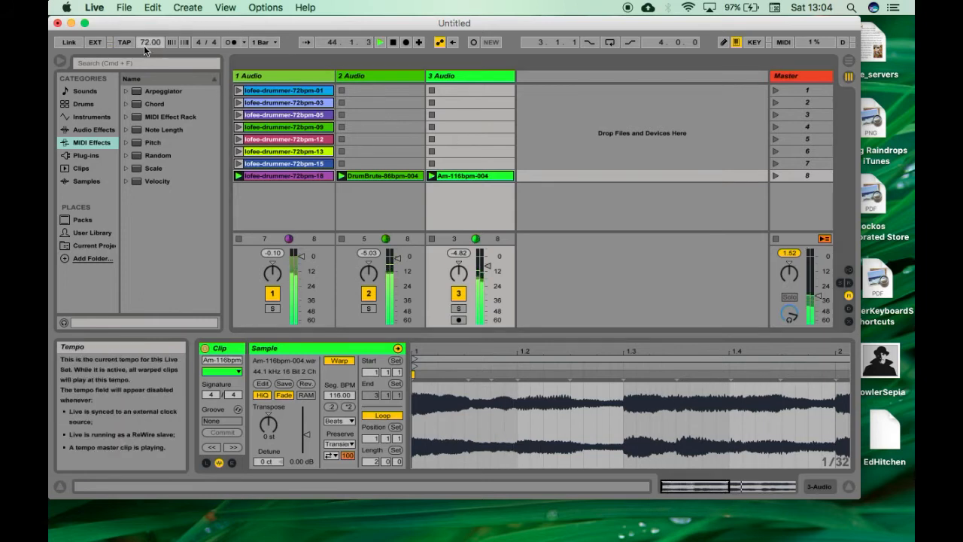
drag(145, 41, 145, 27)
mouse_move(818, 257)
mouse_down()
mouse_move(818, 290)
mouse_move(818, 263)
mouse_up()
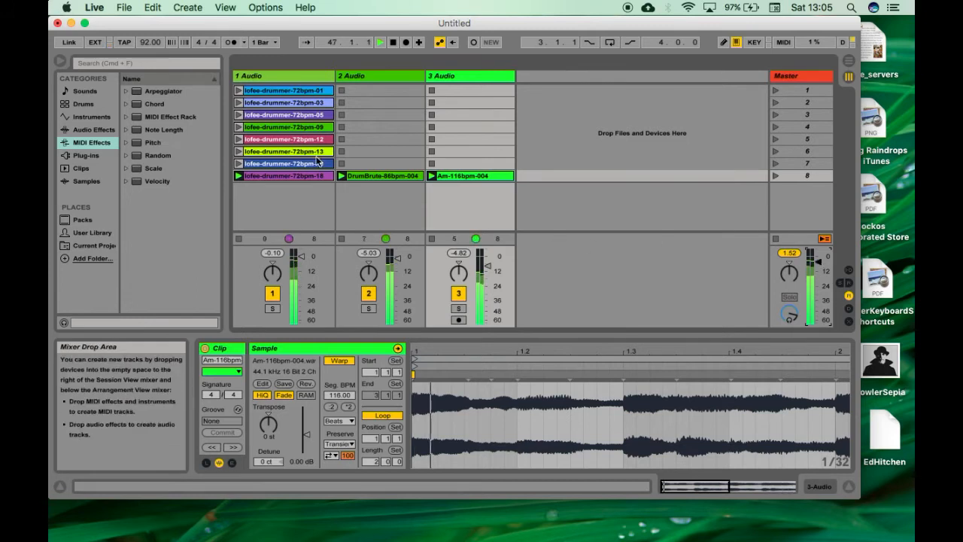
Step: Switch track 1 to lofee-drummer-72bpm-09 and then 72bpm-03, fading track 2 down to about -61 dB and back up
click(239, 128)
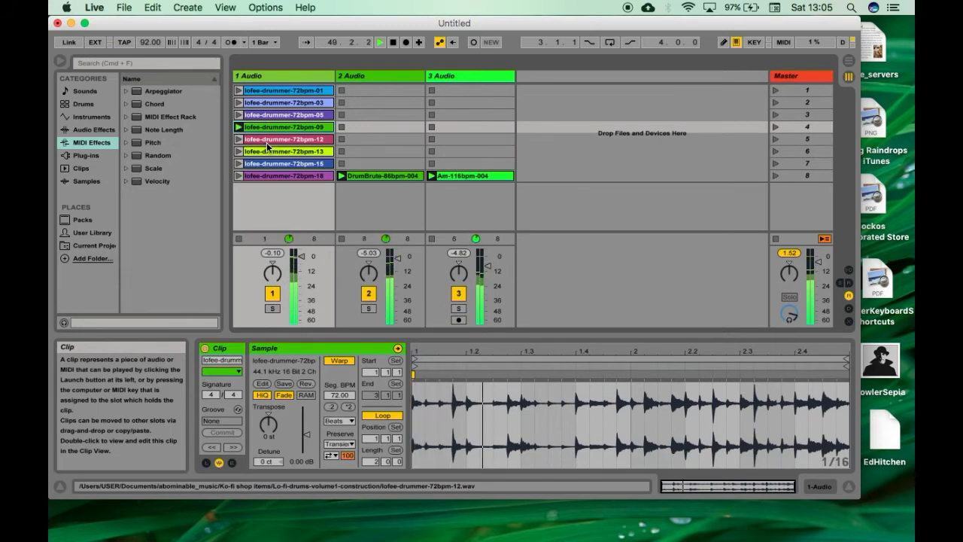
click(238, 103)
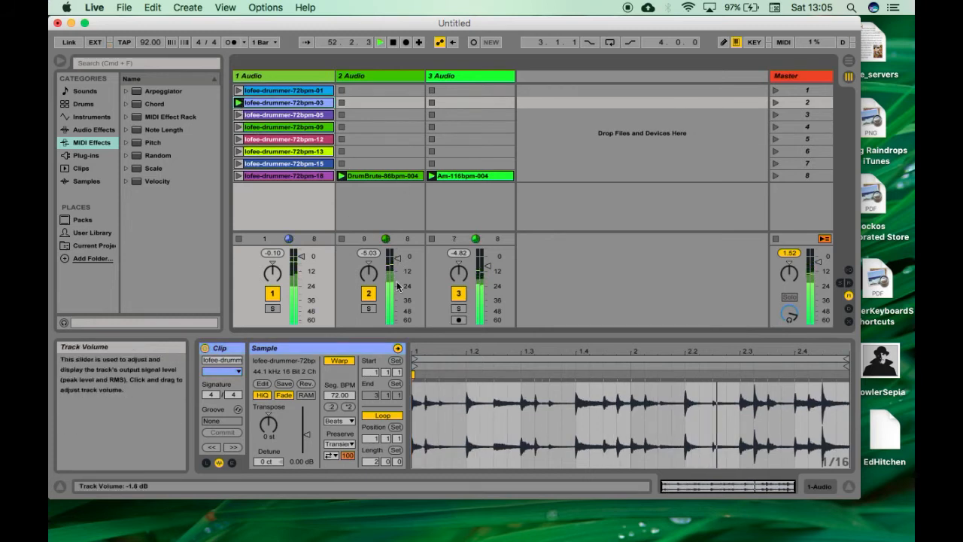
drag(398, 258, 398, 319)
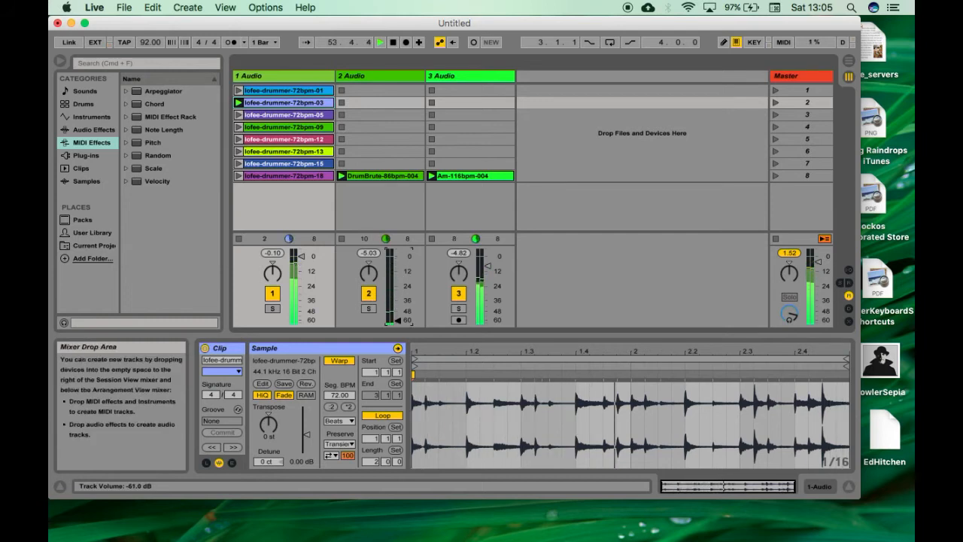
drag(397, 320, 397, 261)
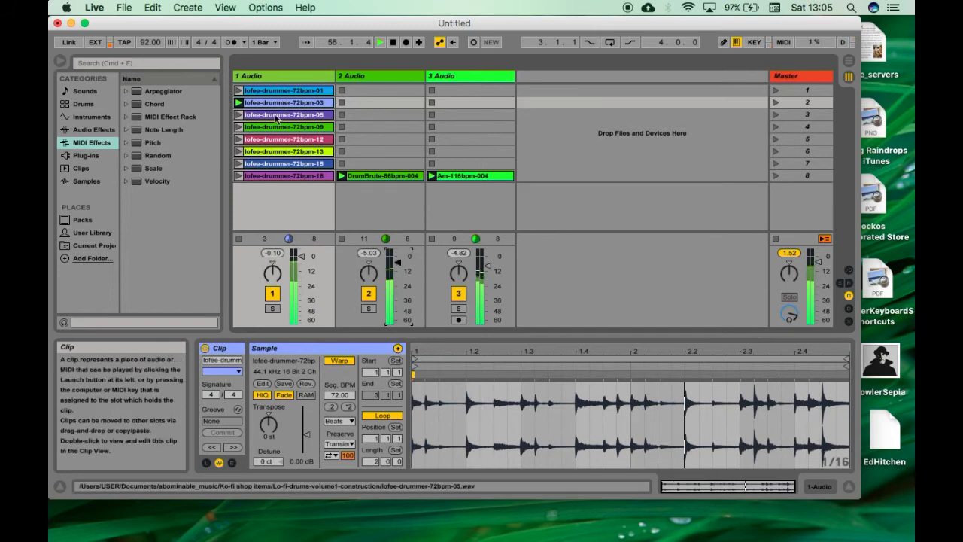
Step: Play lofee-drummer-72bpm-05 alongside the other clips, then stop all clips and playback
click(240, 115)
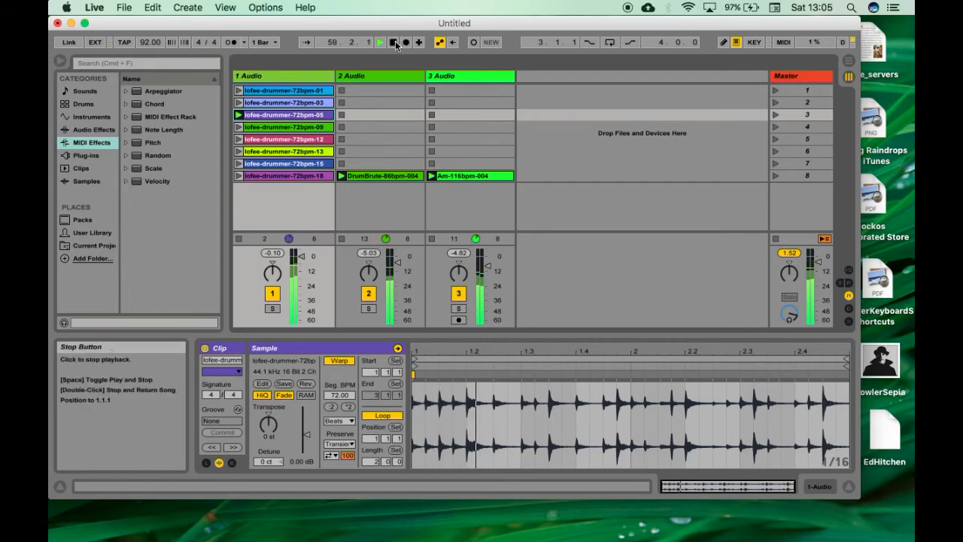
click(776, 240)
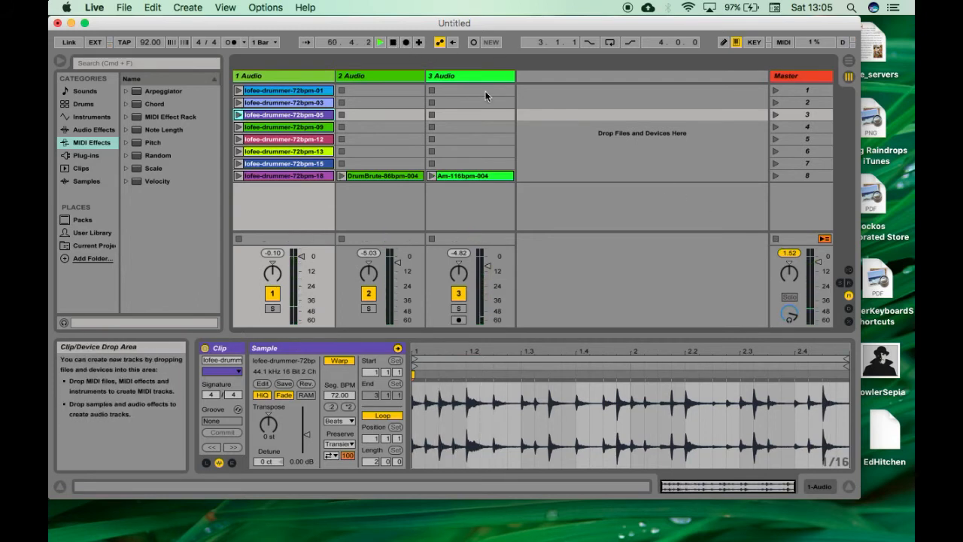
click(394, 43)
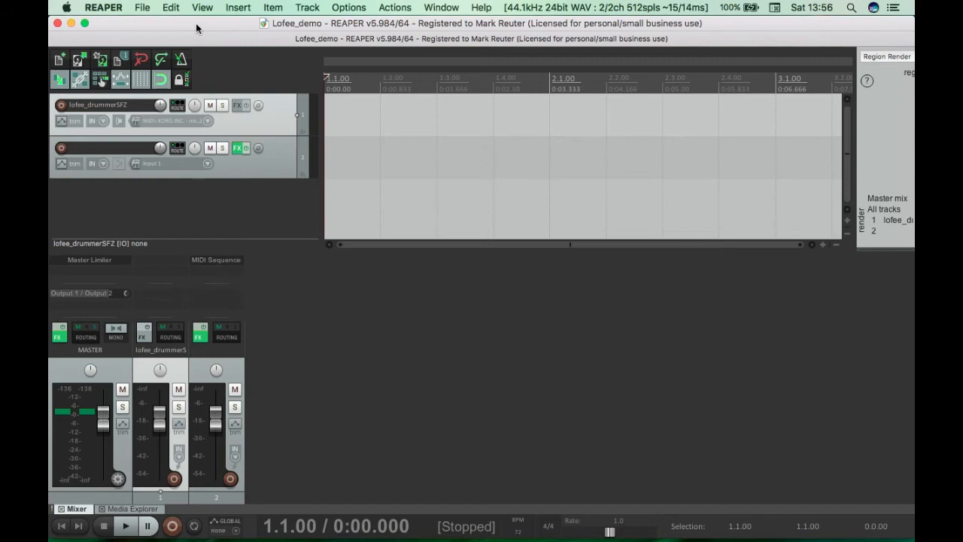
Step: Add the sforzando VSTi plug-in to the lofee_drummerSFZ track
click(234, 107)
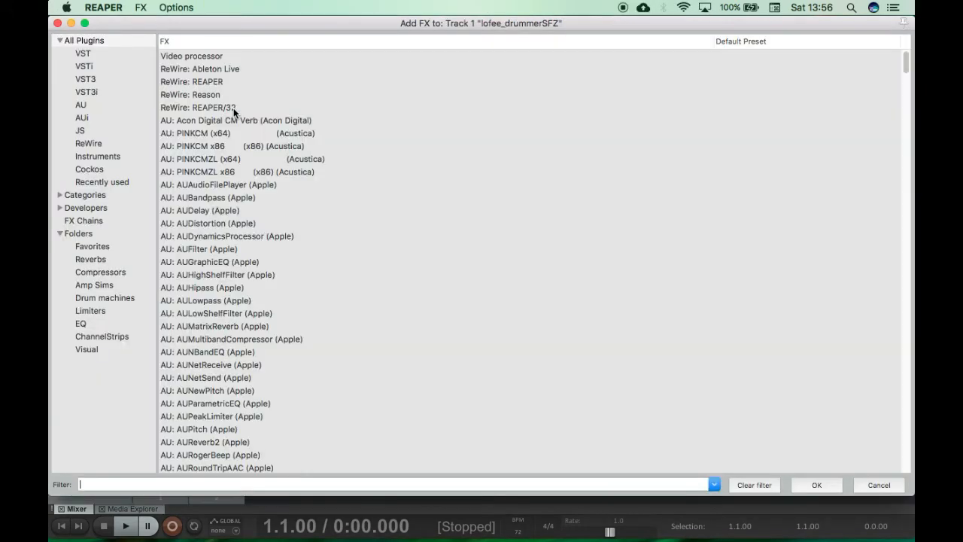
text(sf)
double_click(207, 72)
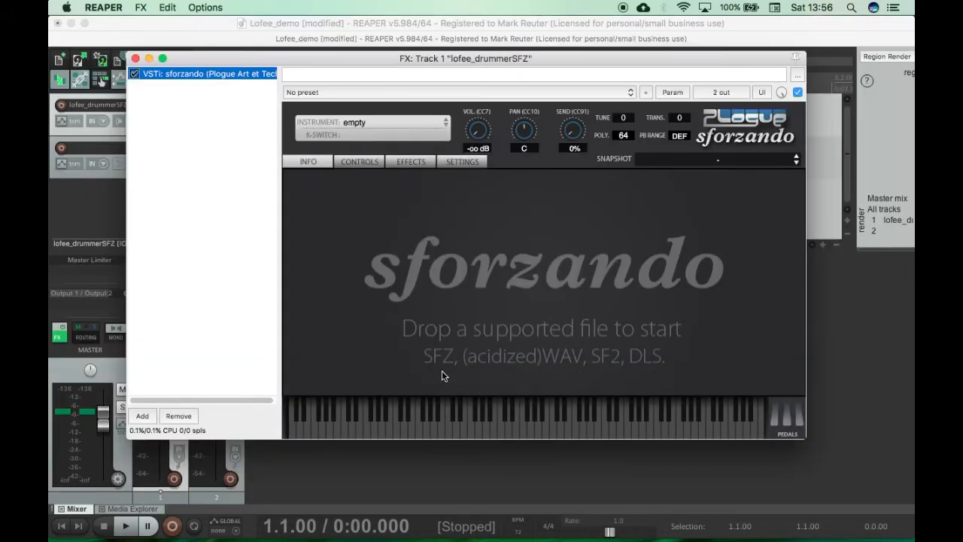
Step: Import the lofee_drummer1.sfz instrument from the instruments folder into sforzando
click(379, 125)
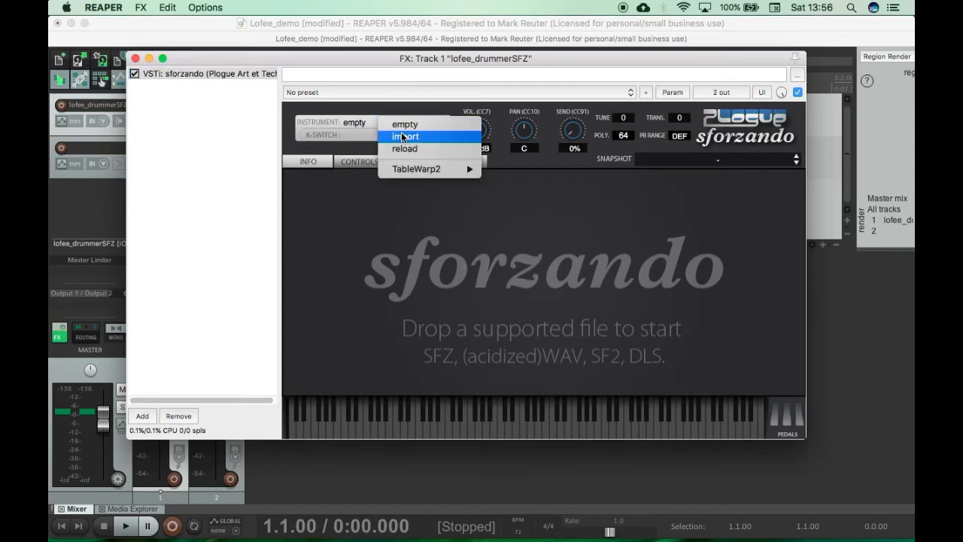
click(485, 219)
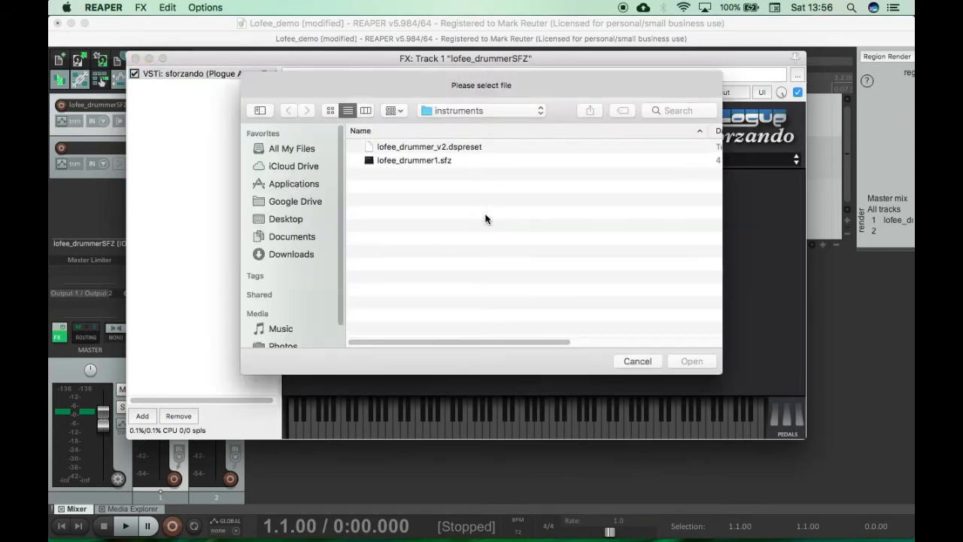
click(461, 159)
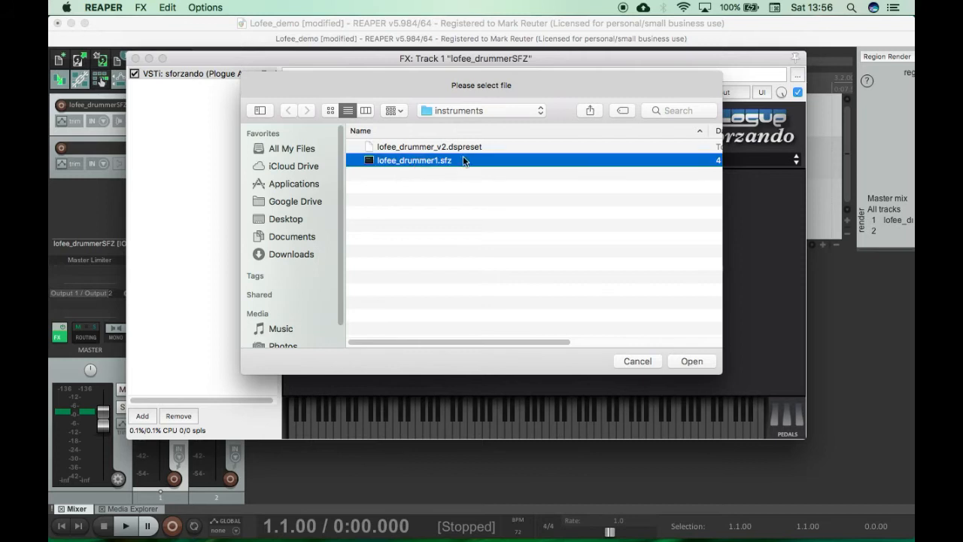
click(475, 113)
click(474, 123)
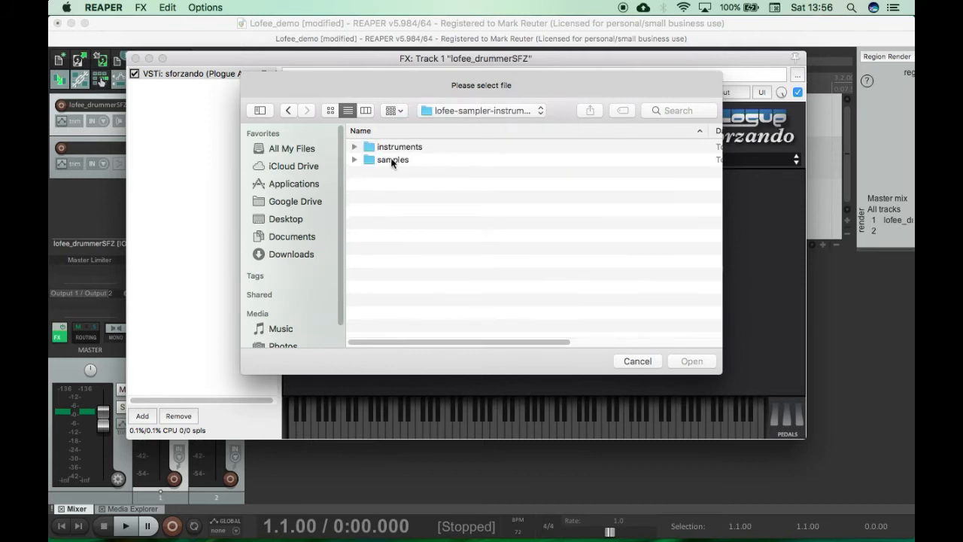
double_click(392, 148)
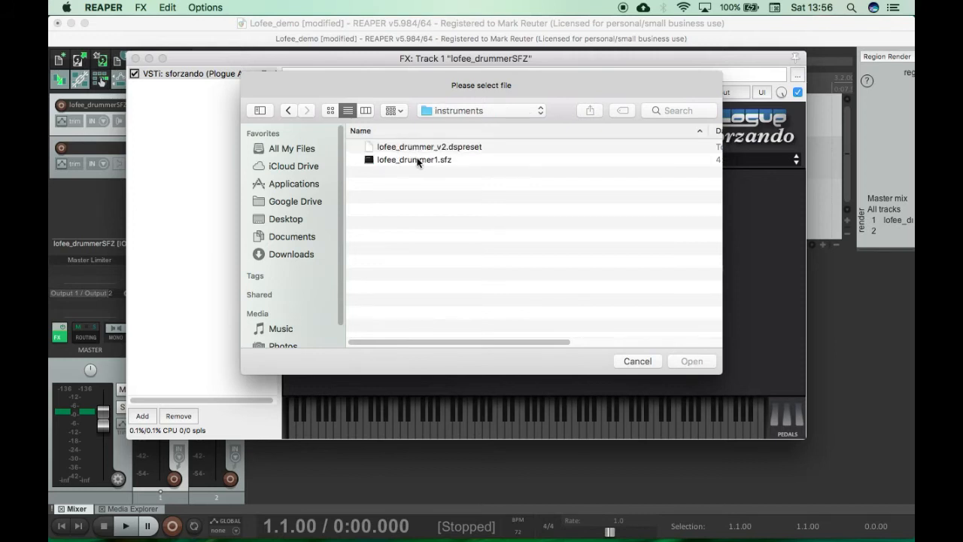
click(425, 162)
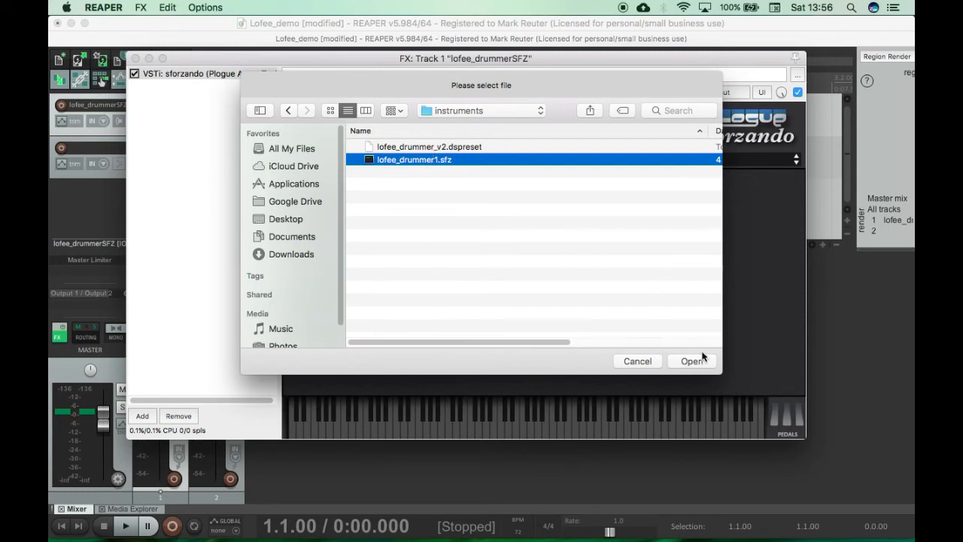
click(688, 363)
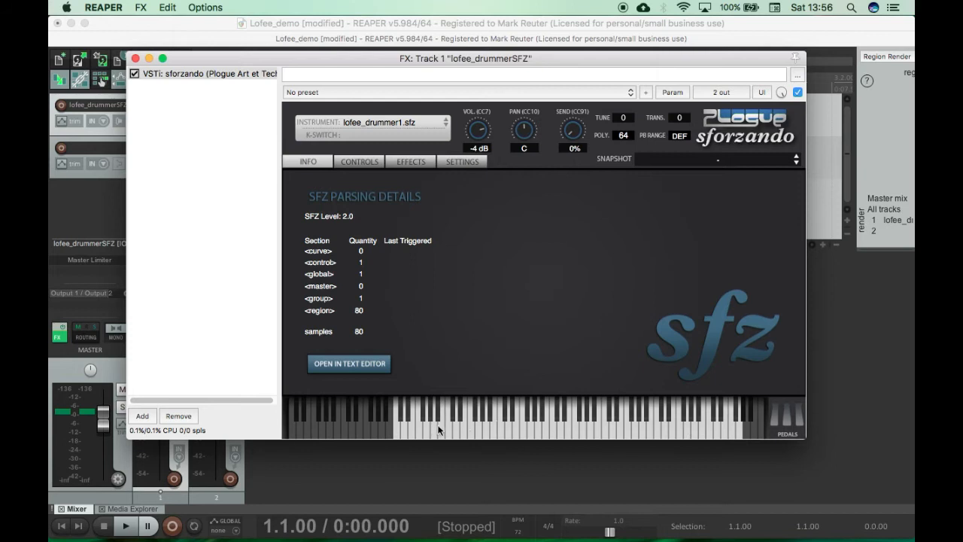
Step: Audition several lofee drummer samples across the mapped range of sforzando's virtual keyboard
click(398, 434)
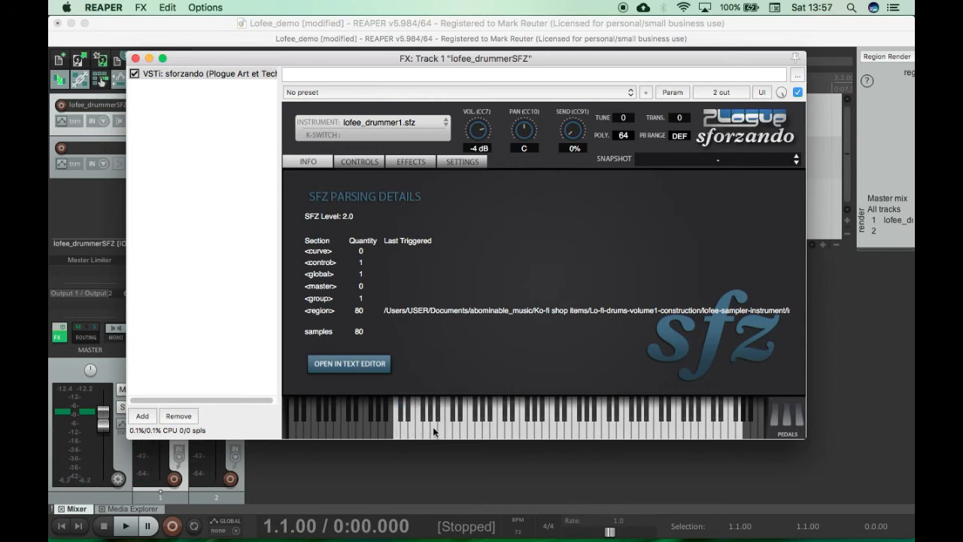
click(574, 434)
click(594, 414)
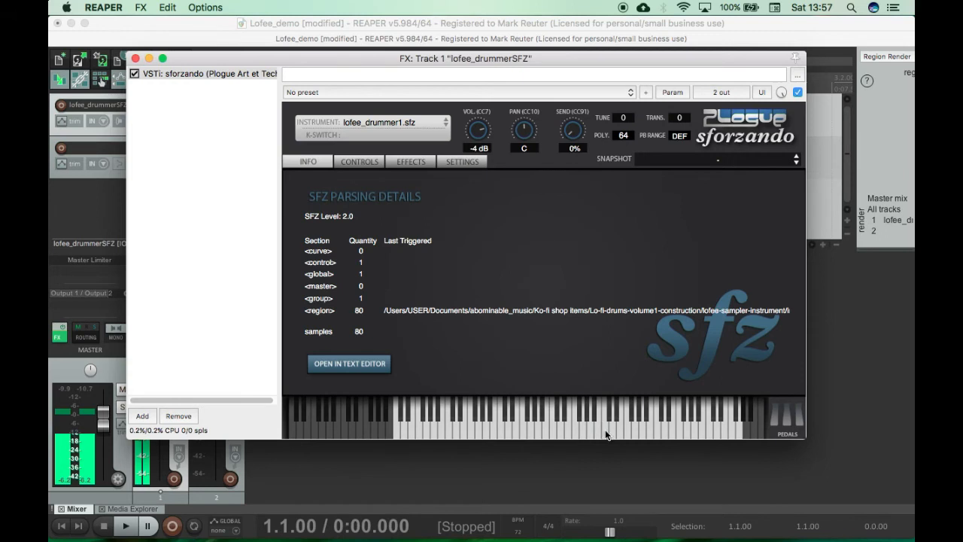
click(606, 432)
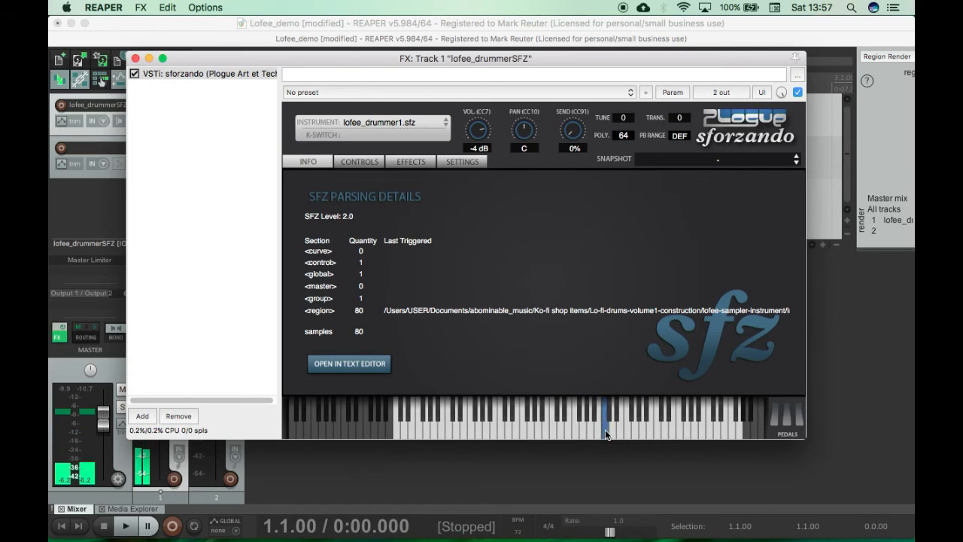
click(659, 435)
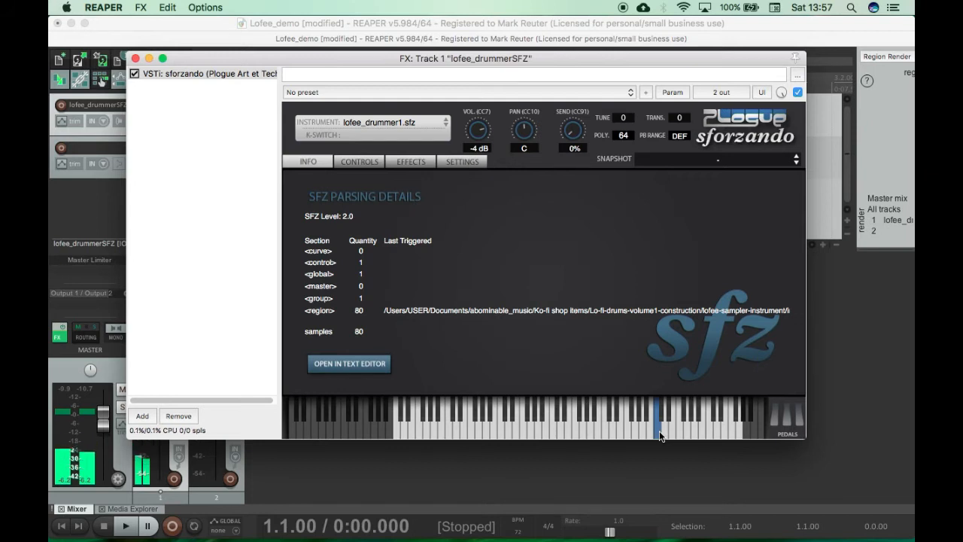
click(686, 429)
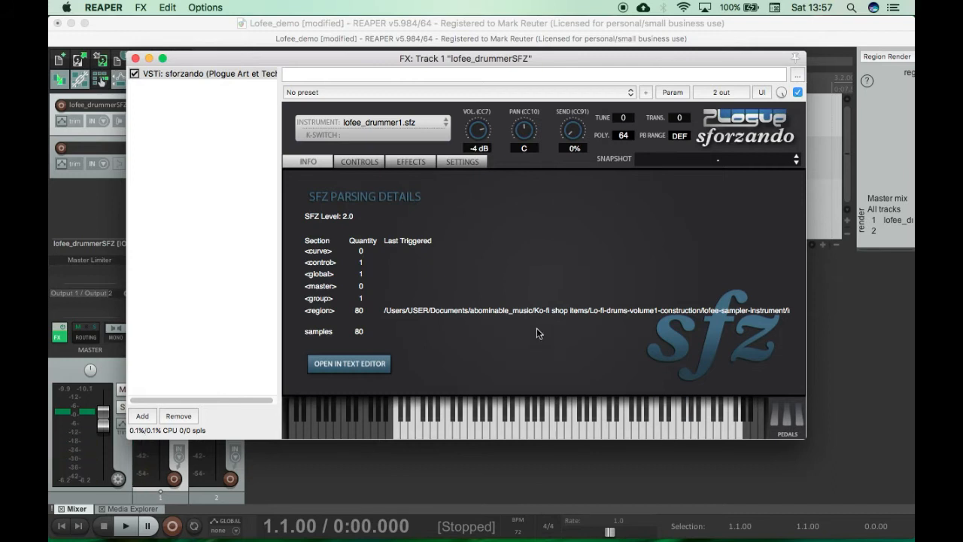
Step: Move the effects window clear of the track controls and arm the lofee_drummerSFZ track for recording
drag(273, 56, 336, 66)
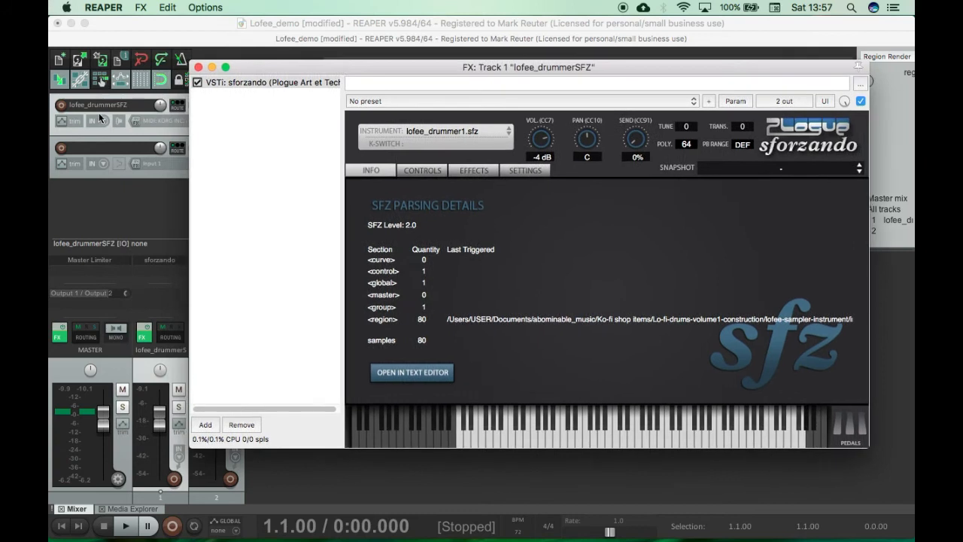
mouse_move(245, 72)
mouse_down()
mouse_move(291, 63)
mouse_move(252, 55)
mouse_up()
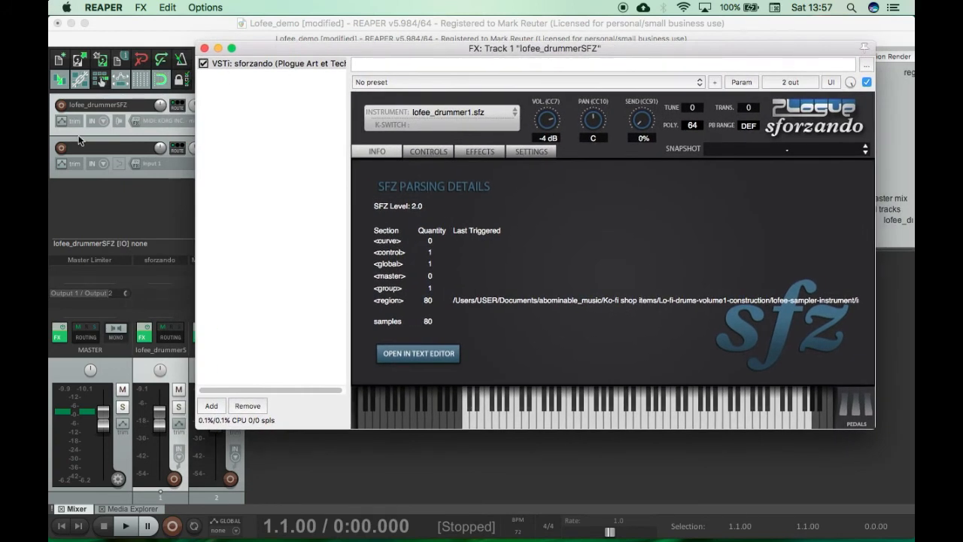
click(60, 106)
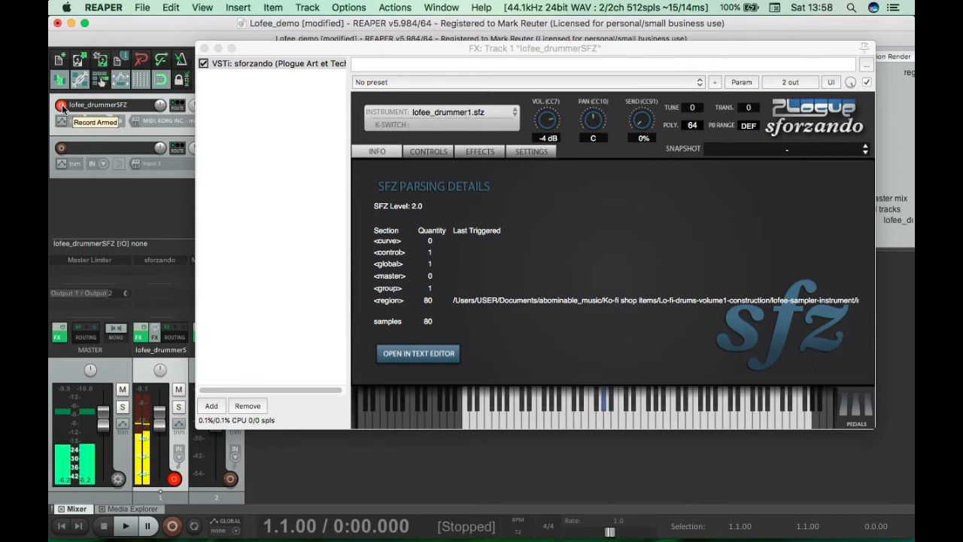
Step: Add the AUDistortion effect after sforzando on the lofee_drummerSFZ track
click(210, 407)
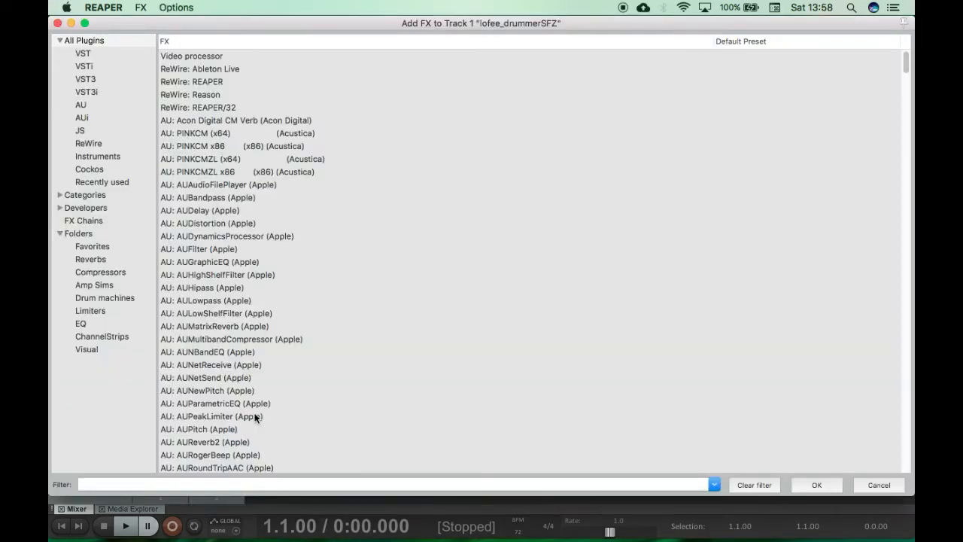
text(dist)
click(191, 55)
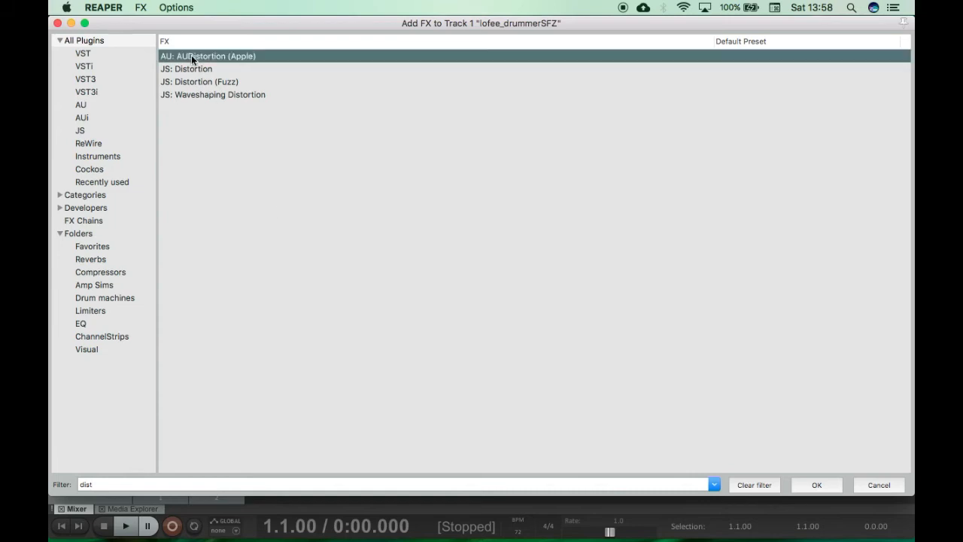
key(Return)
Step: Add the ReaVerb effect after AUDistortion on the lofee_drummerSFZ track
click(211, 401)
text(rew)
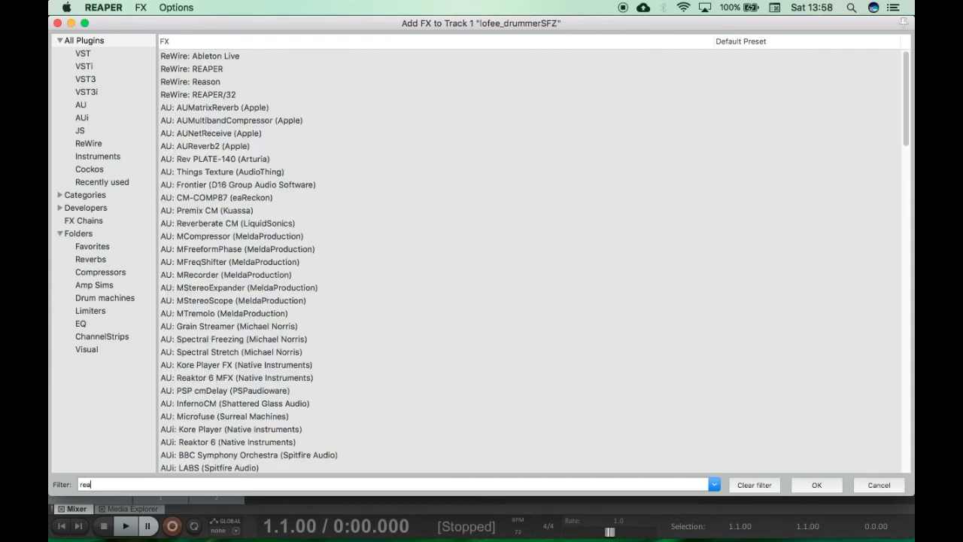
text(av)
double_click(195, 55)
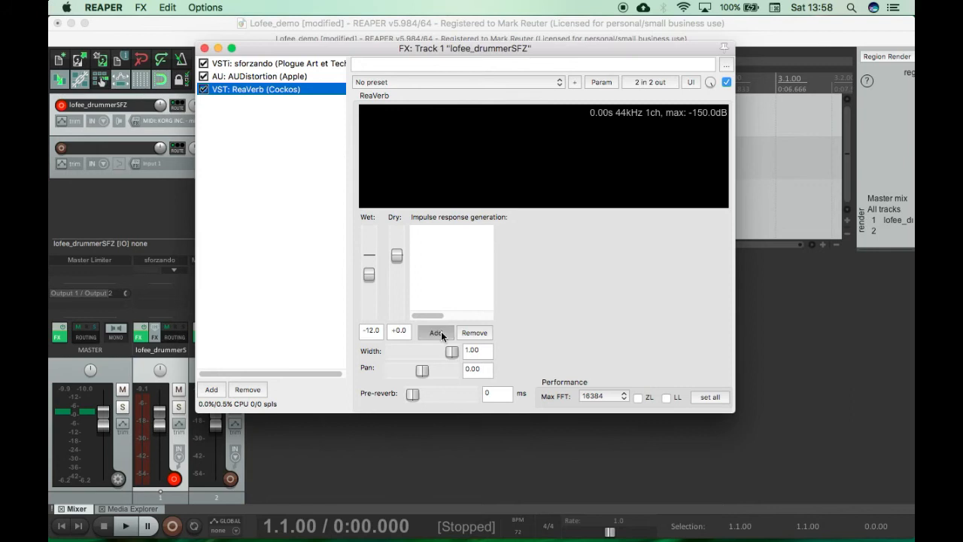
Step: Load Small Prehistoric Cave.wav from the Reverb folder into ReaVerb as a file impulse response
click(441, 333)
click(468, 359)
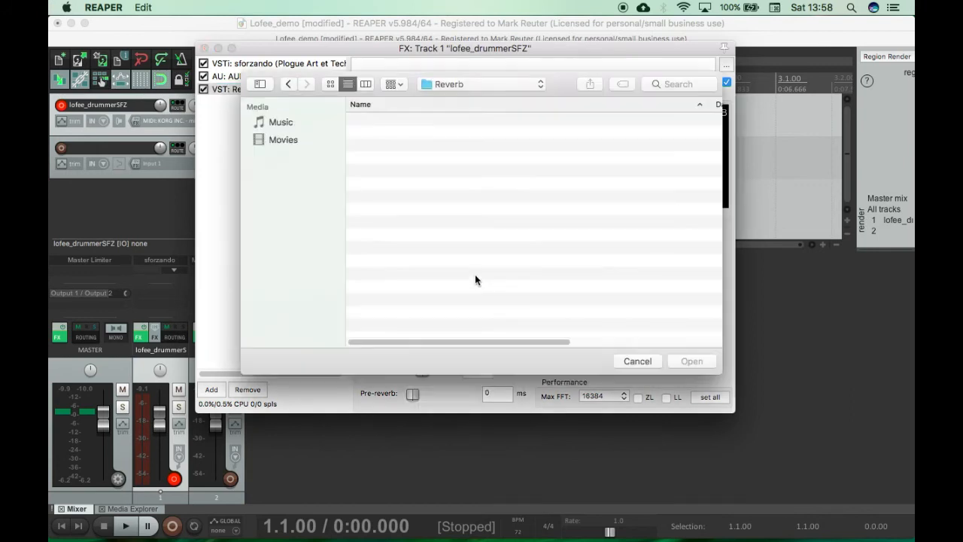
scroll(484, 272, down, 10)
scroll(484, 273, up, 10)
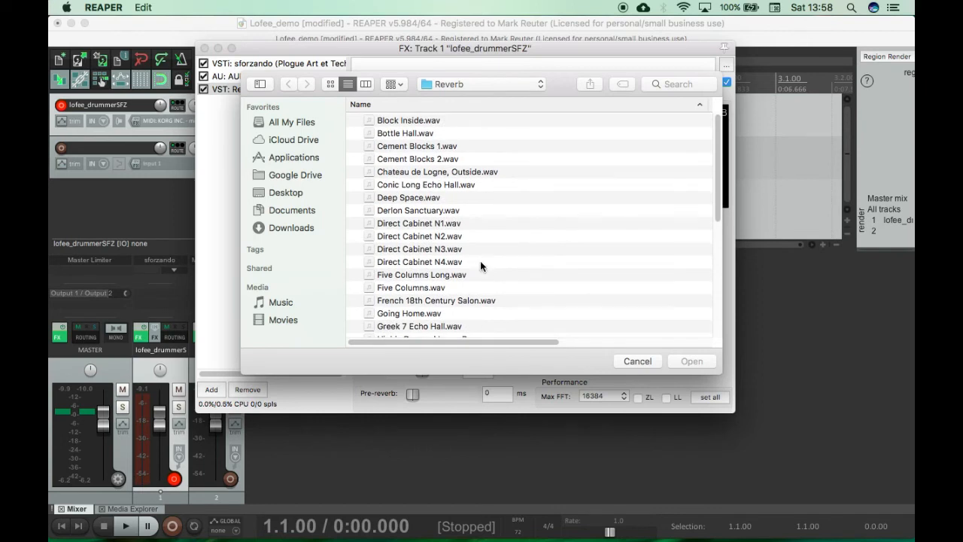
scroll(487, 257, down, 5)
scroll(487, 256, down, 1)
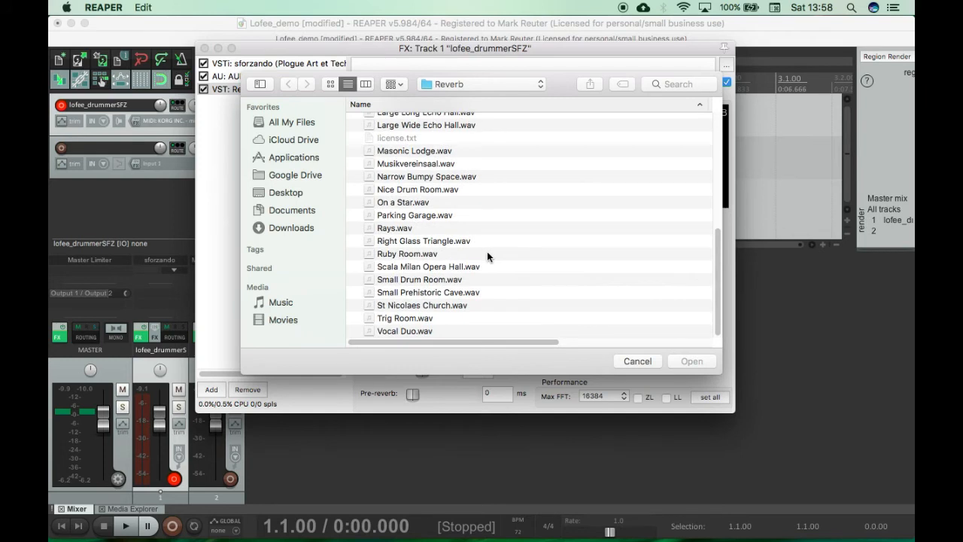
click(415, 295)
key(Return)
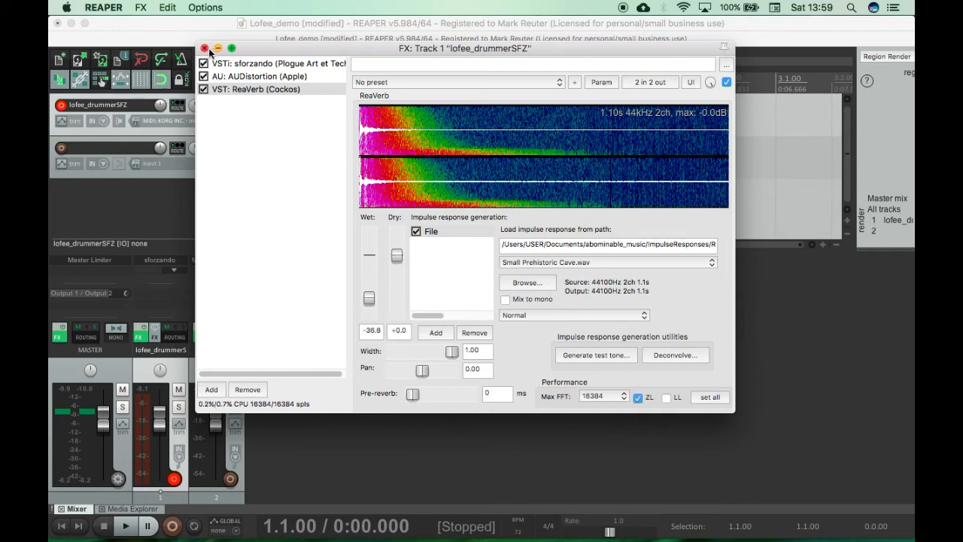
Step: Set AUDistortion to the Drums- Lo-Fi preset and raise ReaVerb's wet level to about -12.7 dB
click(294, 78)
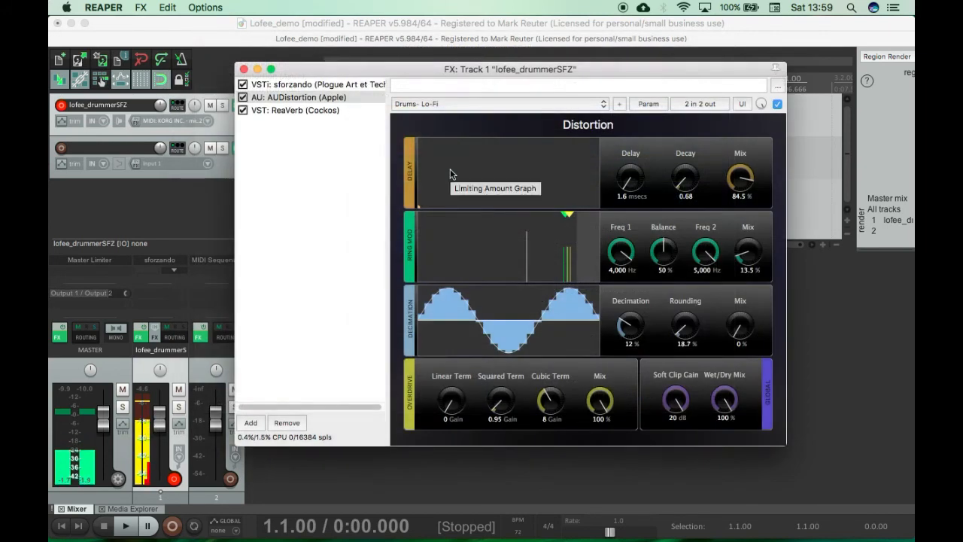
click(305, 112)
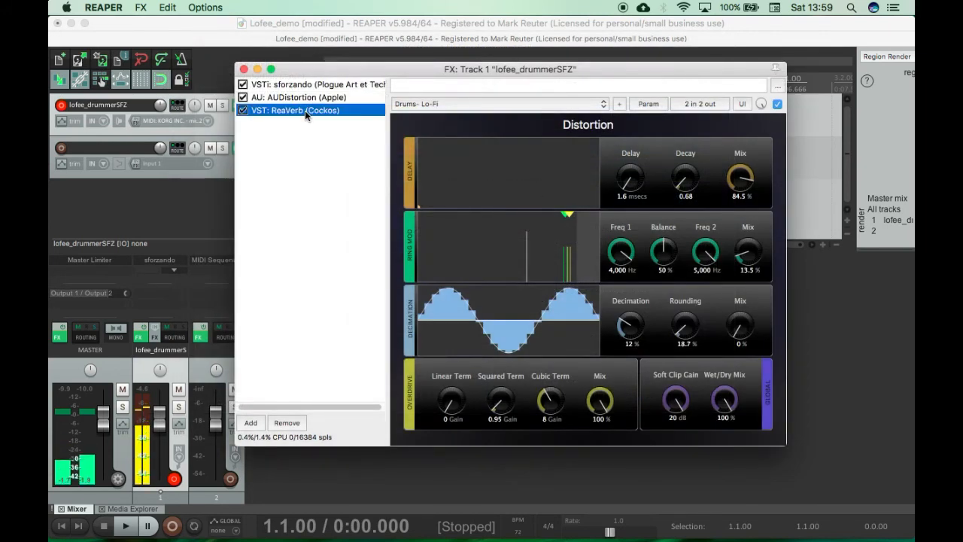
drag(408, 305, 407, 293)
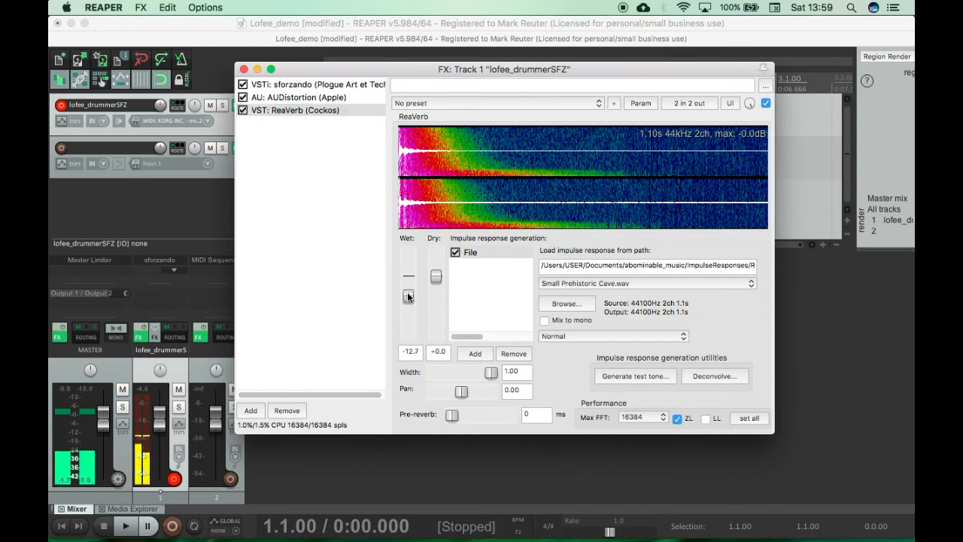
Step: Switch AUDistortion to the Multi- Decimated 2 preset and raise its overdrive mix to about 63.9%
click(287, 96)
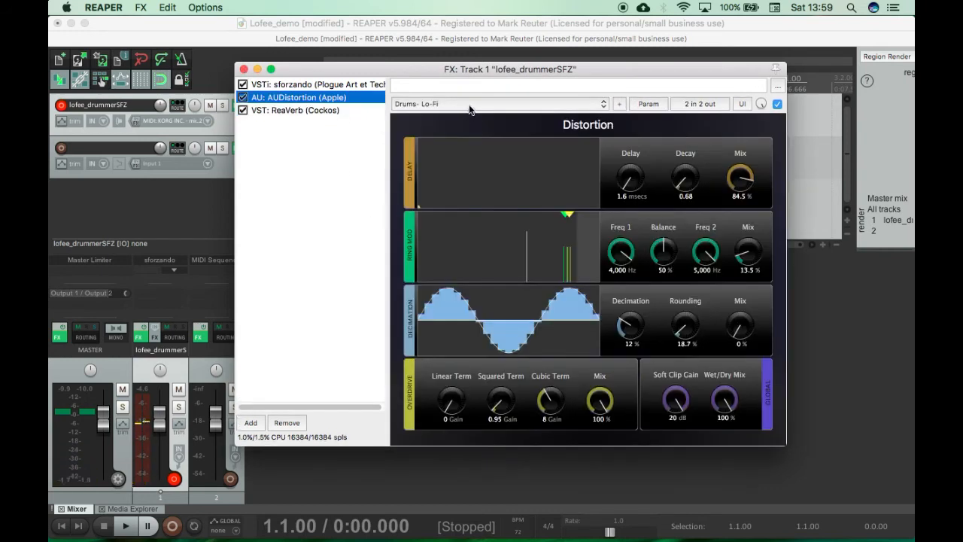
click(468, 107)
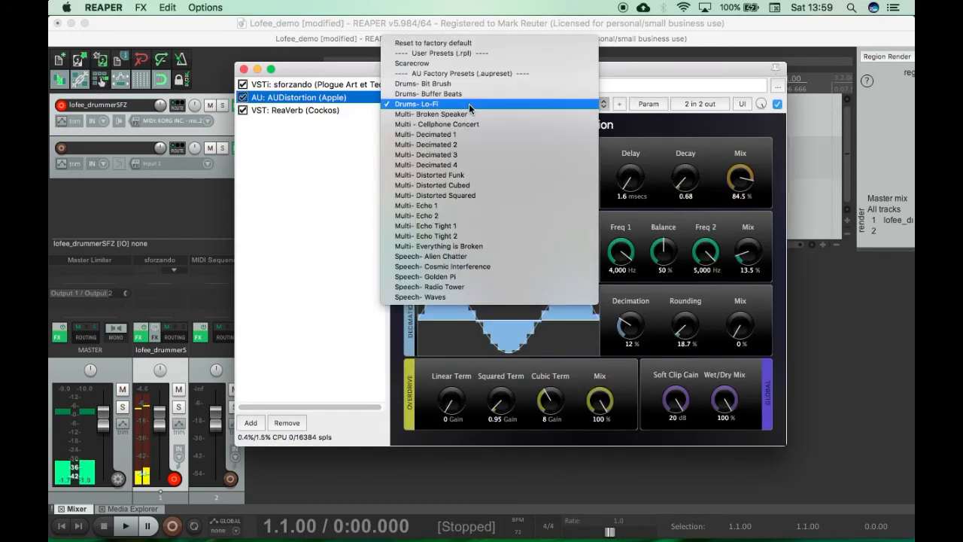
click(467, 144)
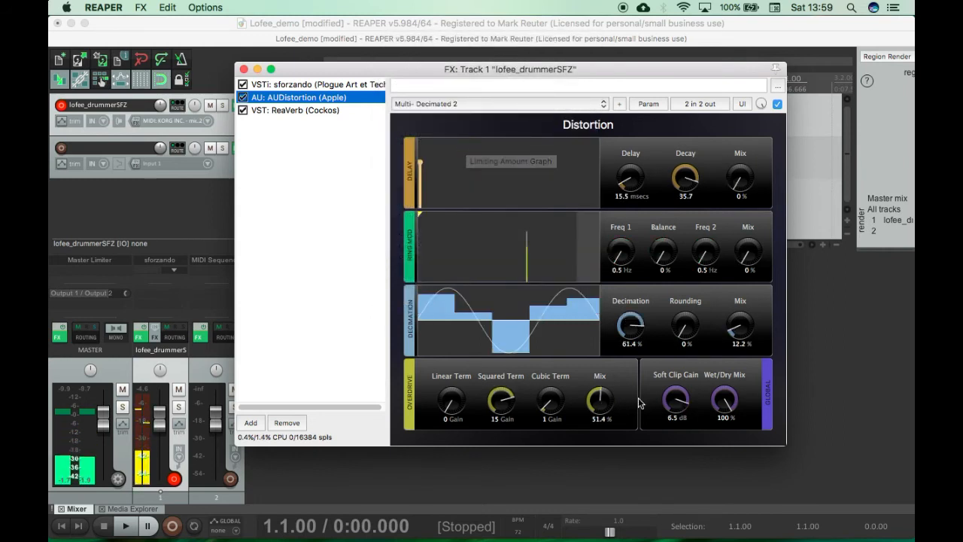
click(600, 399)
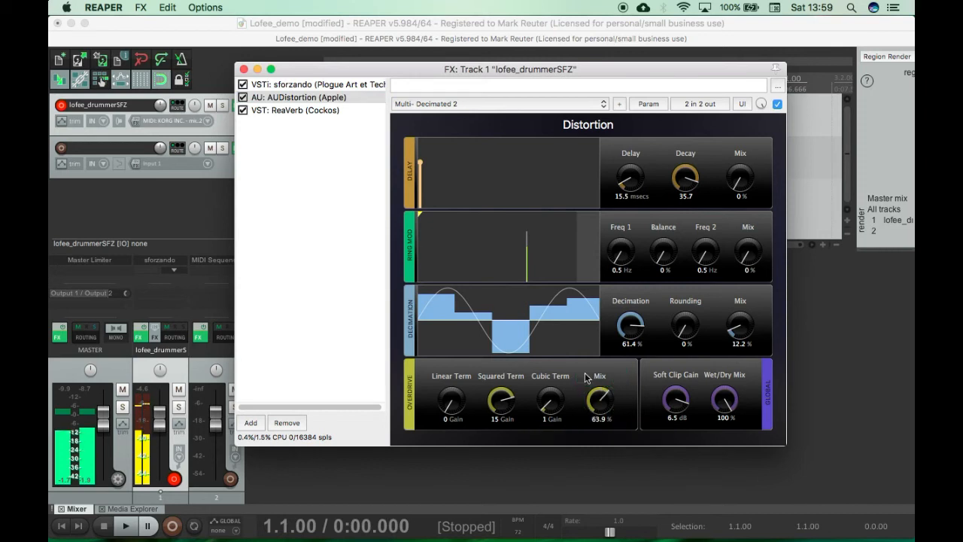
Step: Bypass AUDistortion and ReaVerb and re-enable them to compare the dry and processed drum sound
click(242, 98)
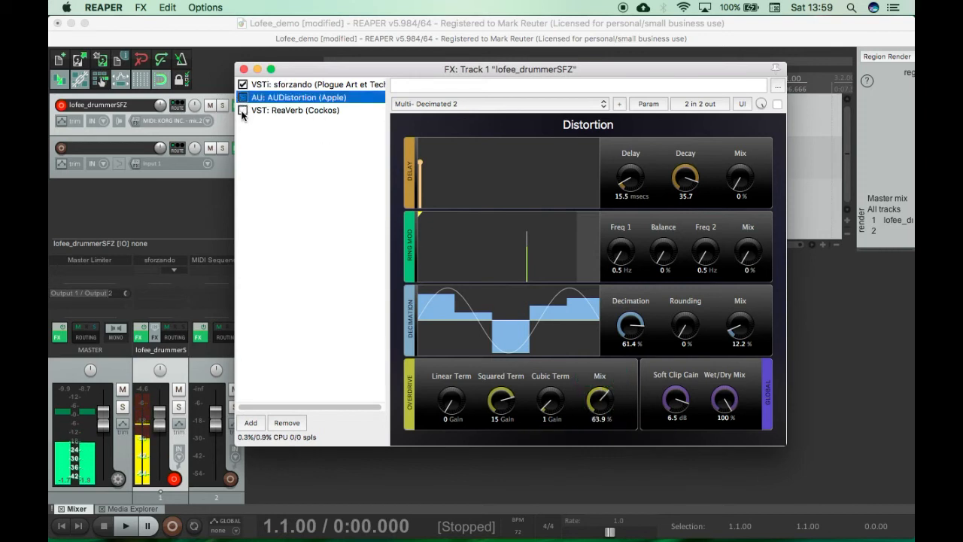
click(242, 98)
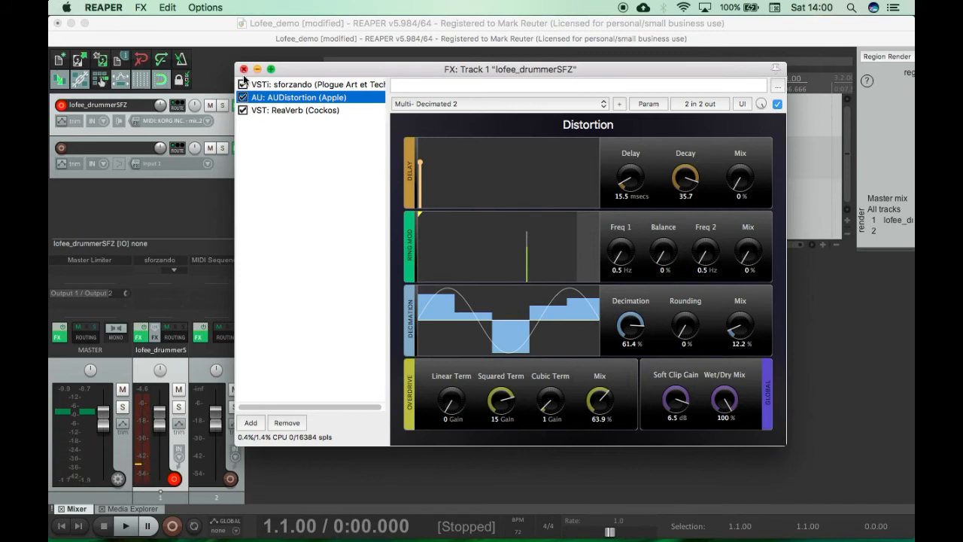
click(243, 110)
Step: Close track 1's effects window and open track 2's MIDI Sequencer Megababy, placing its window beside the track controls
click(243, 70)
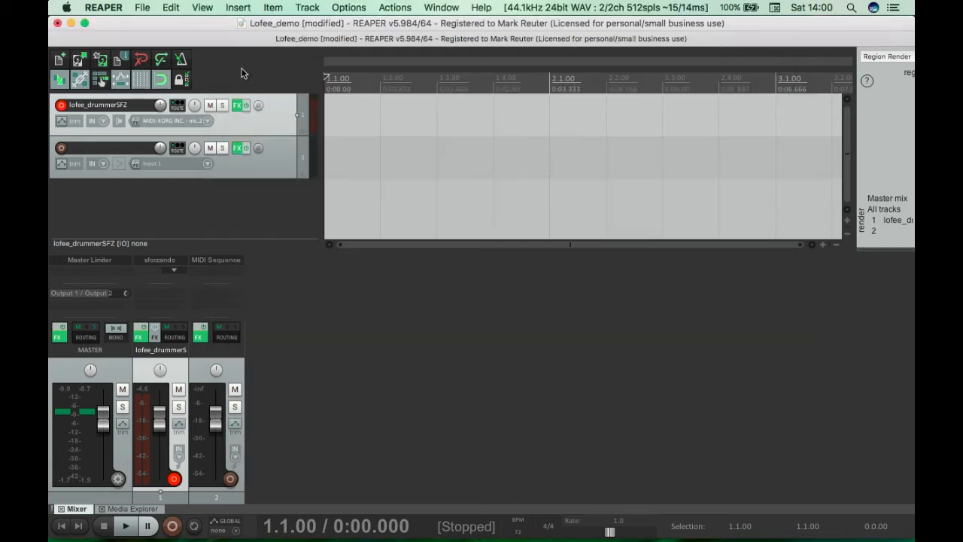
click(236, 148)
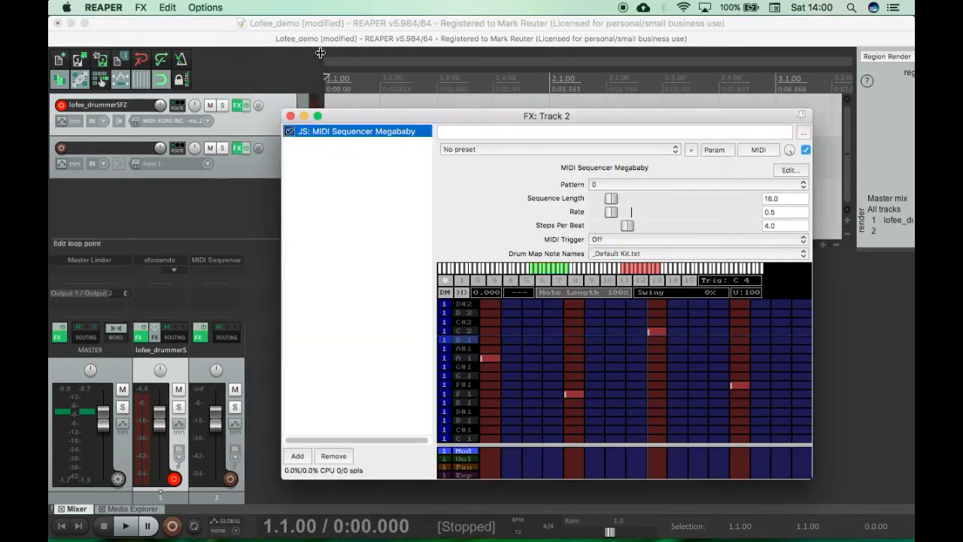
drag(414, 117, 470, 116)
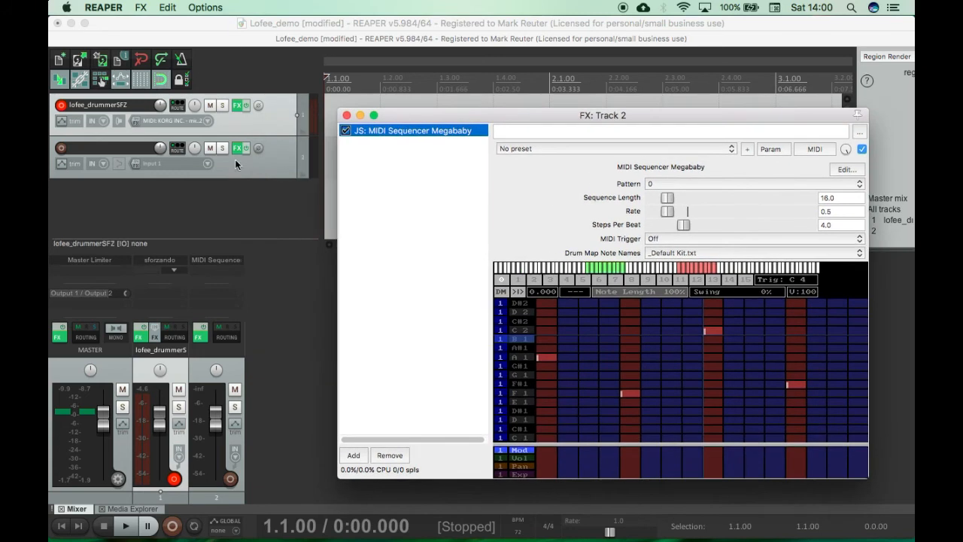
Step: Add a send from track 2 to the lofee_drummerSFZ track and close the routing window
click(177, 147)
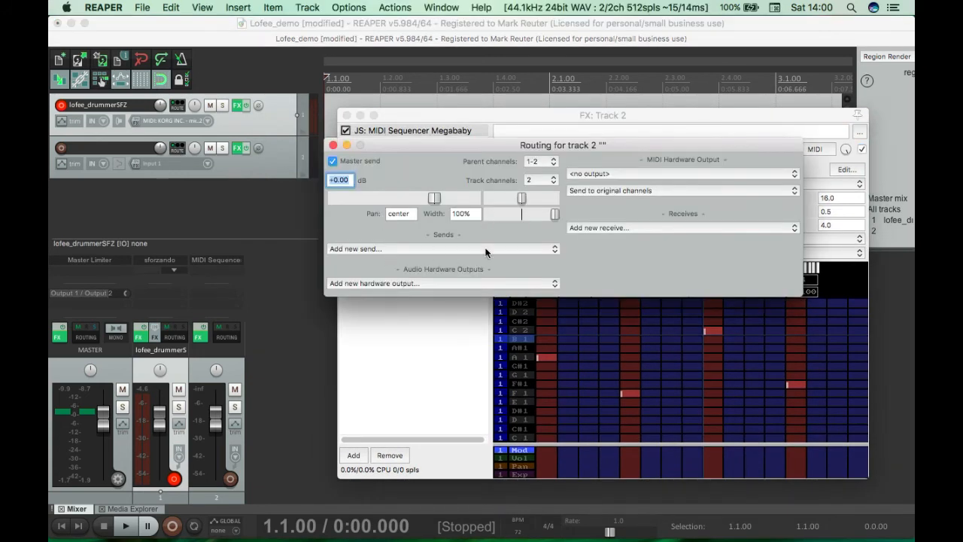
click(452, 251)
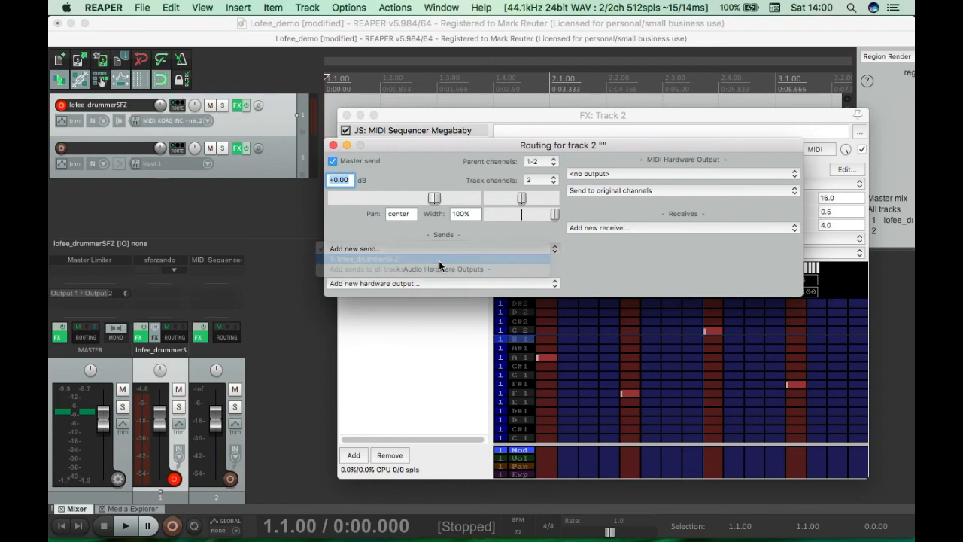
click(439, 260)
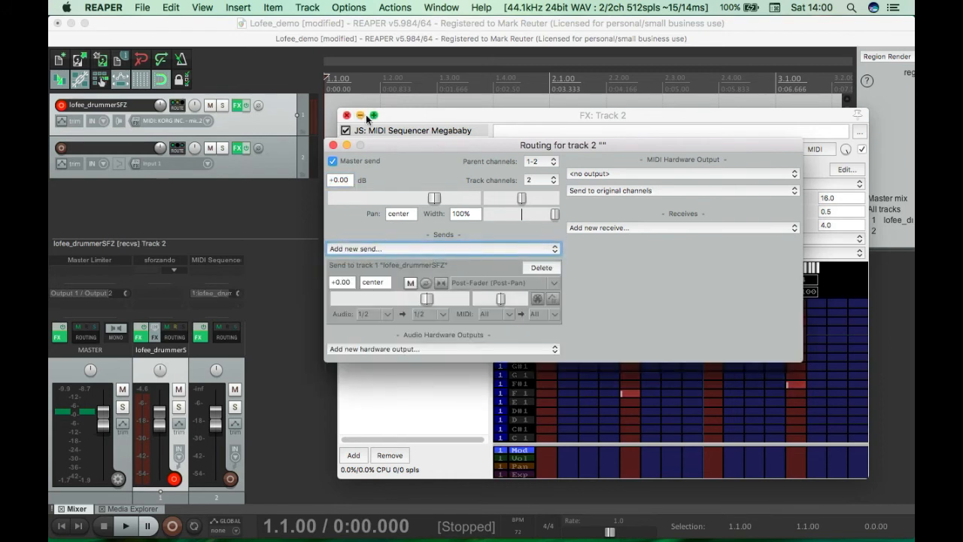
click(334, 146)
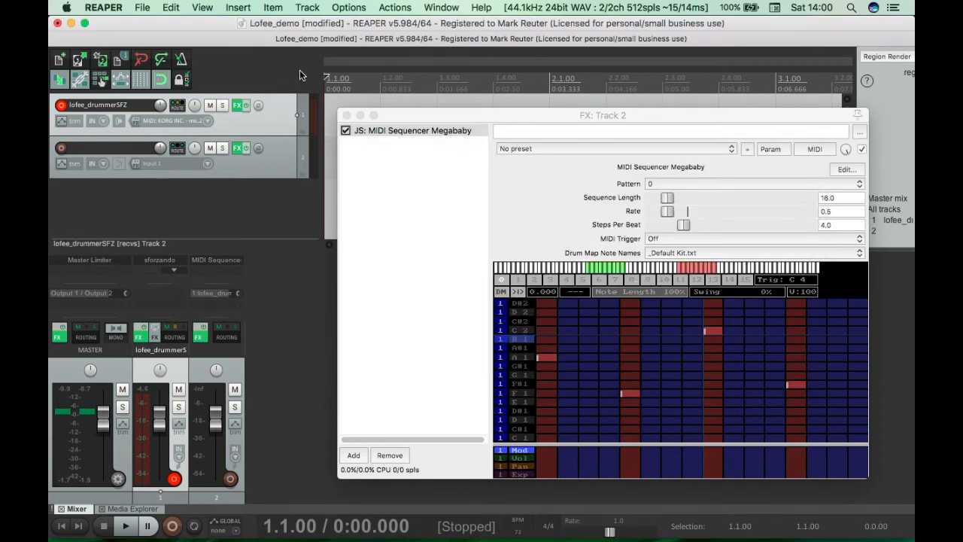
Step: Play the sequence at rate 1.0 and lengthen the A1, F1, C2 and F#1 notes to four steps each
key(space)
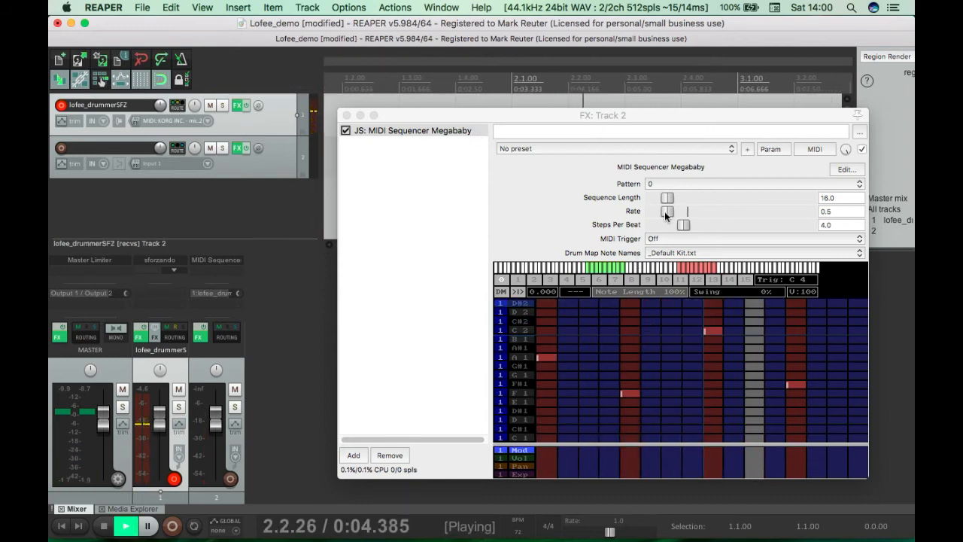
drag(667, 212, 688, 212)
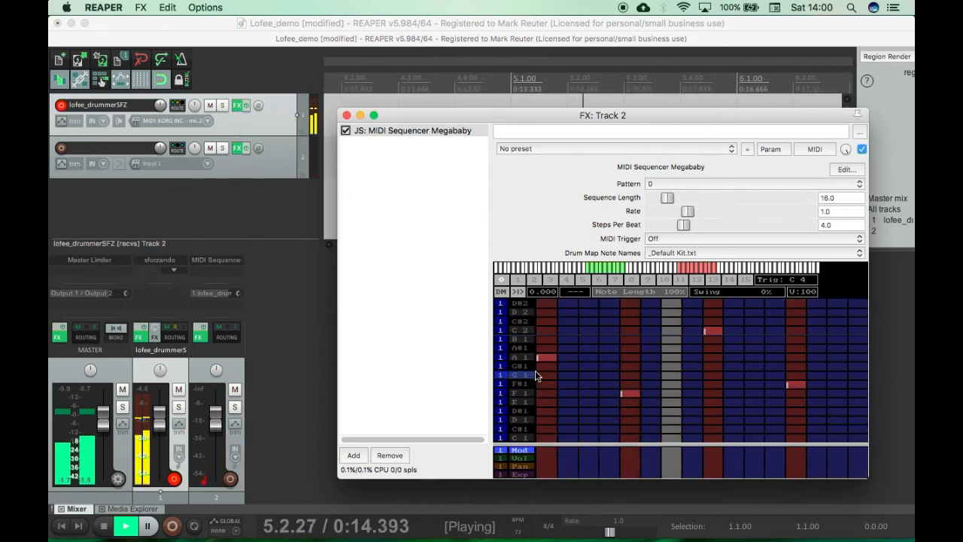
drag(547, 358, 600, 362)
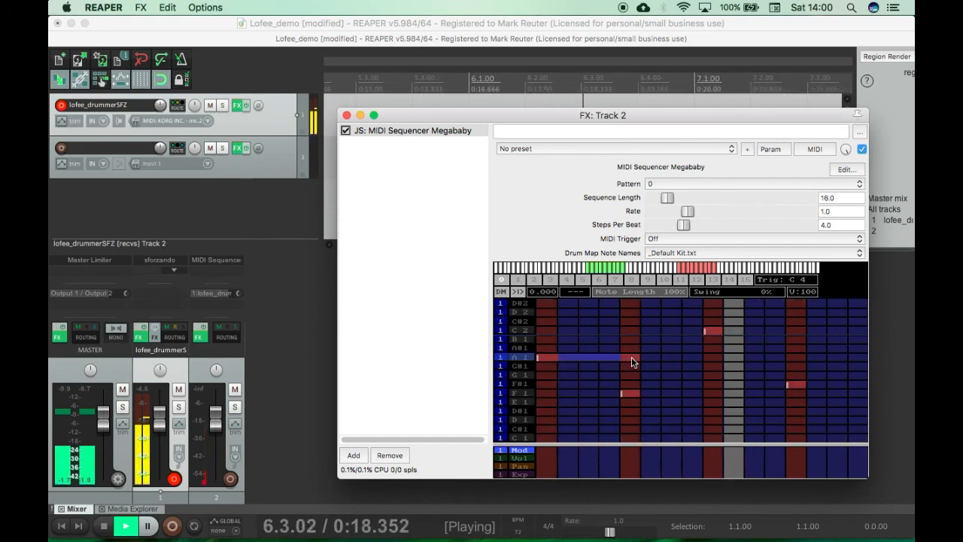
drag(628, 393, 711, 394)
drag(715, 337, 758, 337)
drag(790, 385, 858, 385)
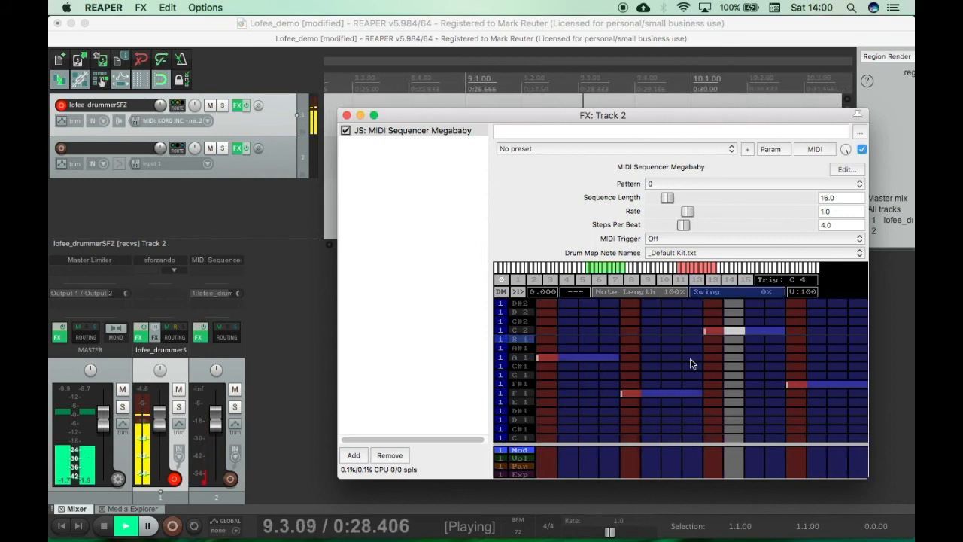
Step: Add one-step notes A#1 at step 7, E1 at 11, C2 at 15 and D1 at 3, plus a three-step D2 from step 4
click(671, 348)
click(753, 402)
click(834, 331)
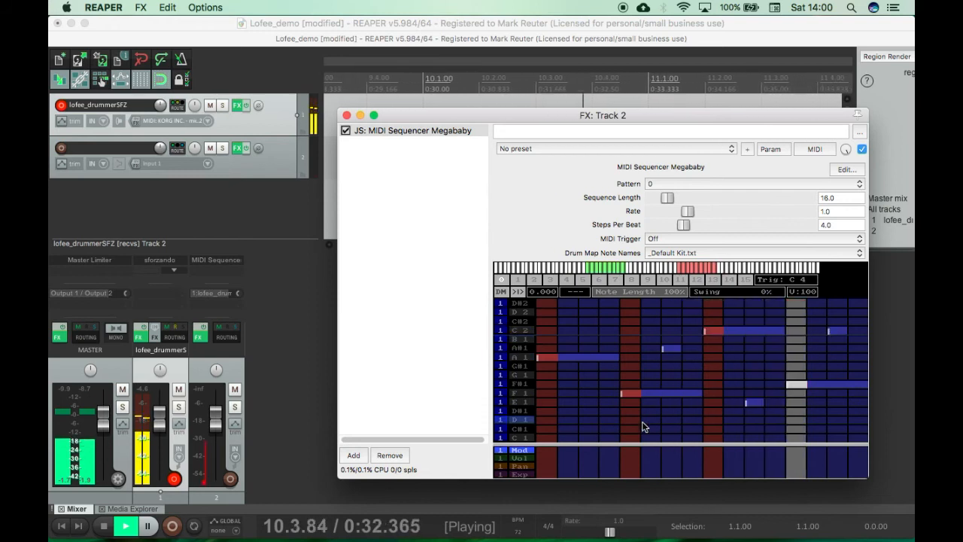
click(584, 420)
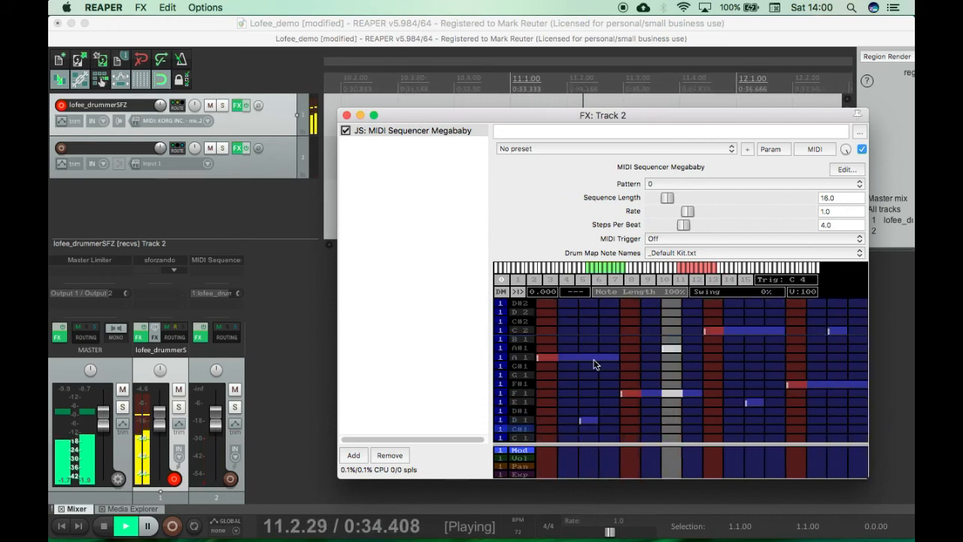
click(611, 313)
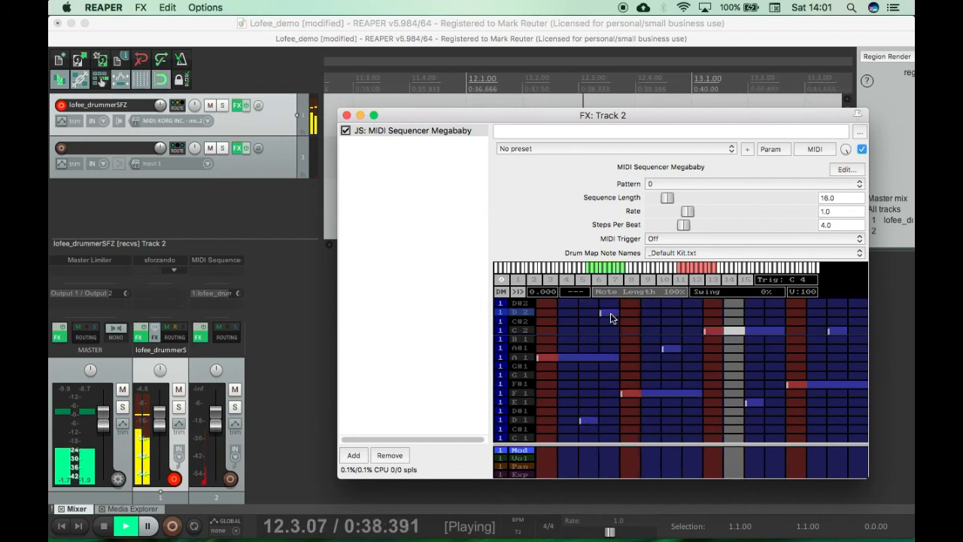
drag(607, 314, 636, 315)
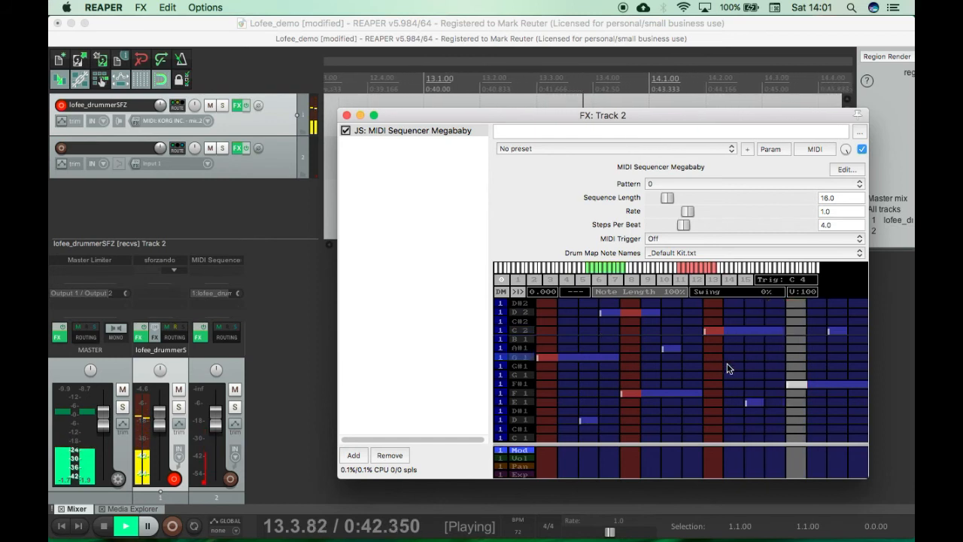
Step: Set the sequencer's rate to 0.5 and add notes G#1 at step 9, D1 at step 14 and C#1 at steps 5 and 9
drag(691, 208, 668, 213)
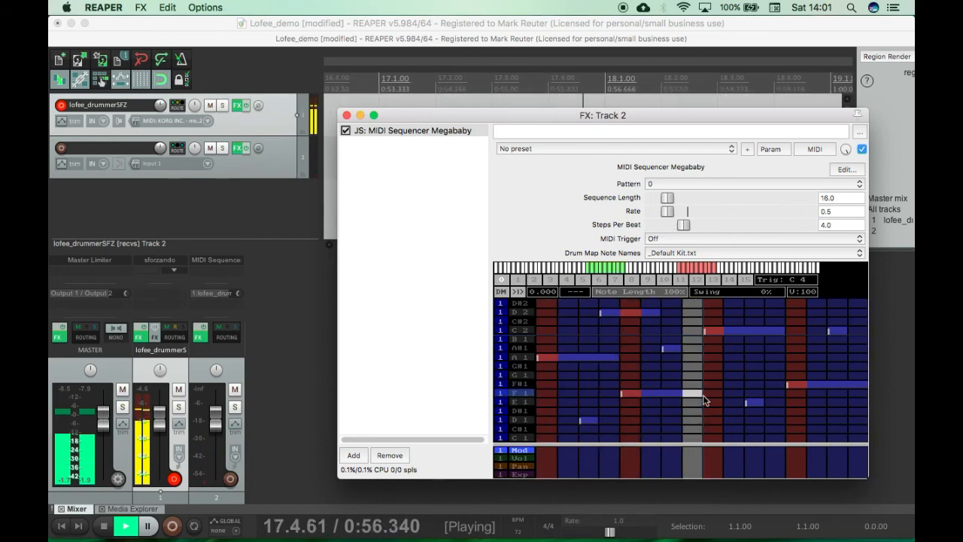
click(716, 365)
click(816, 420)
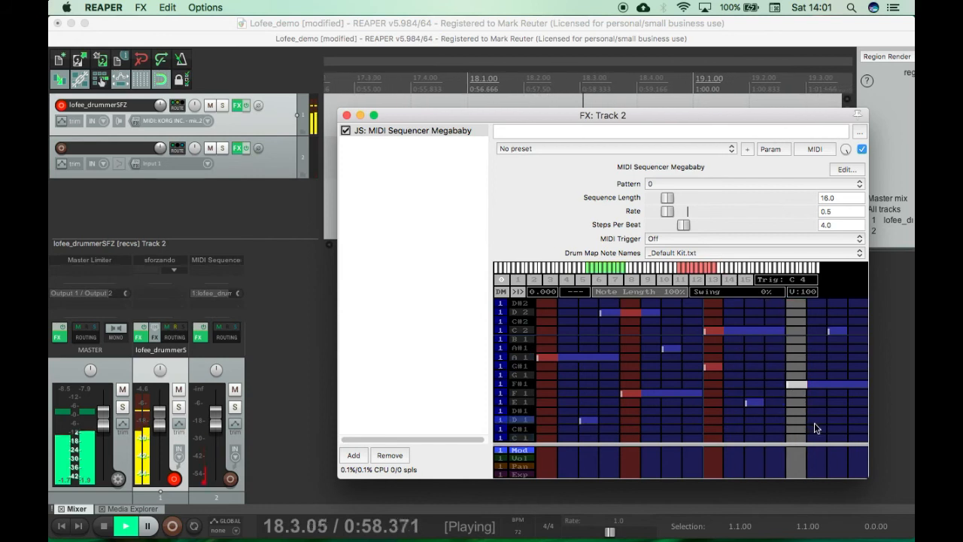
click(715, 429)
click(635, 426)
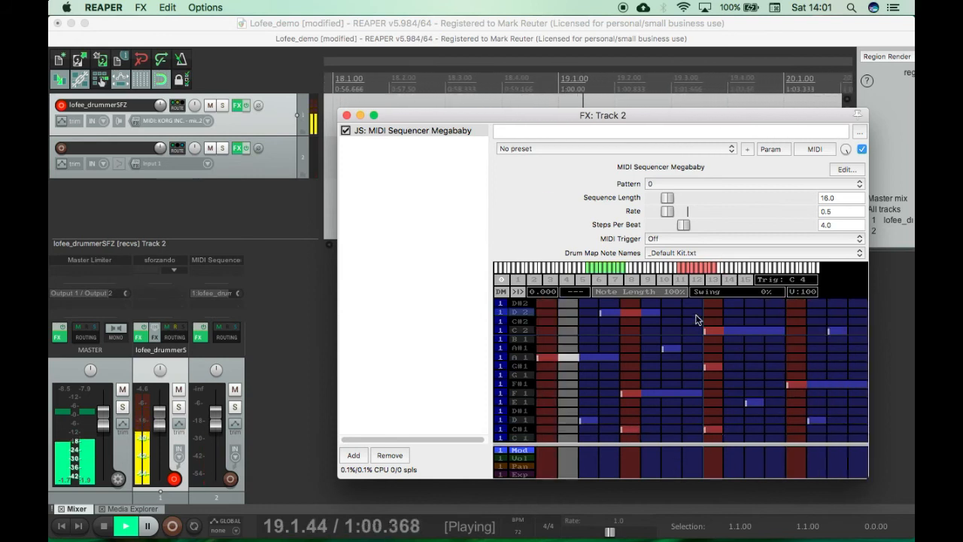
Step: Set the sequencer's rate to 1.0 and close track 2's effects window
drag(665, 210, 692, 214)
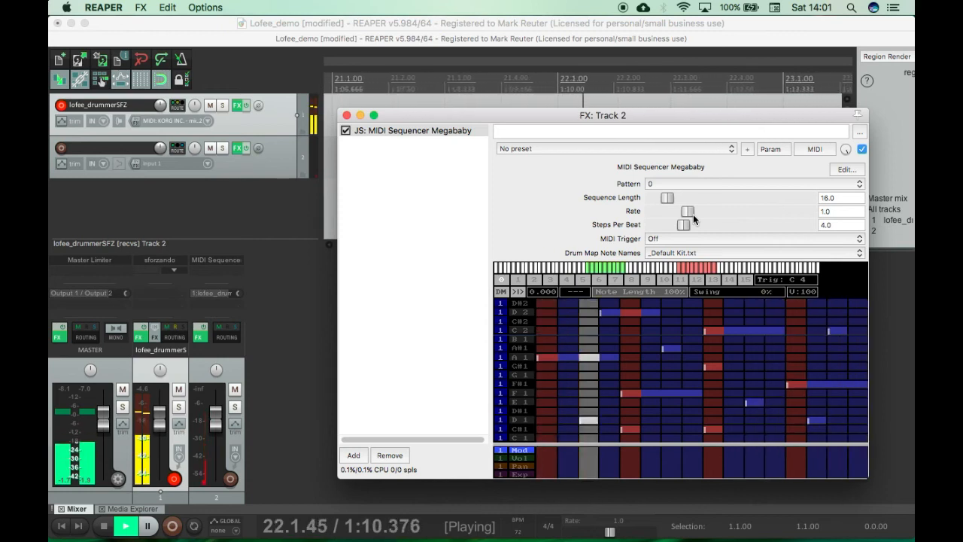
click(347, 116)
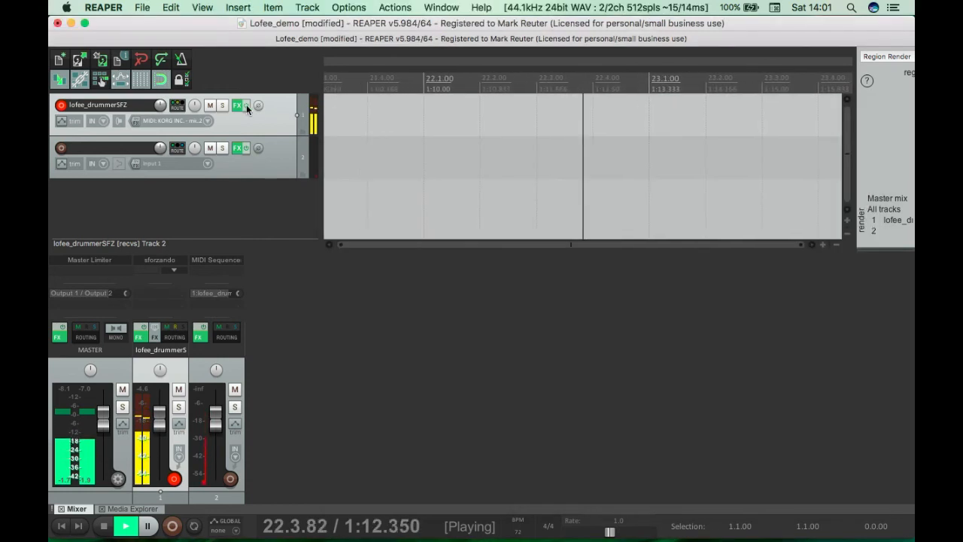
Step: Lower AUDistortion's wet/dry mix on the lofee_drummerSFZ track to about 81.5%, close its window and stop playback
click(237, 105)
click(242, 97)
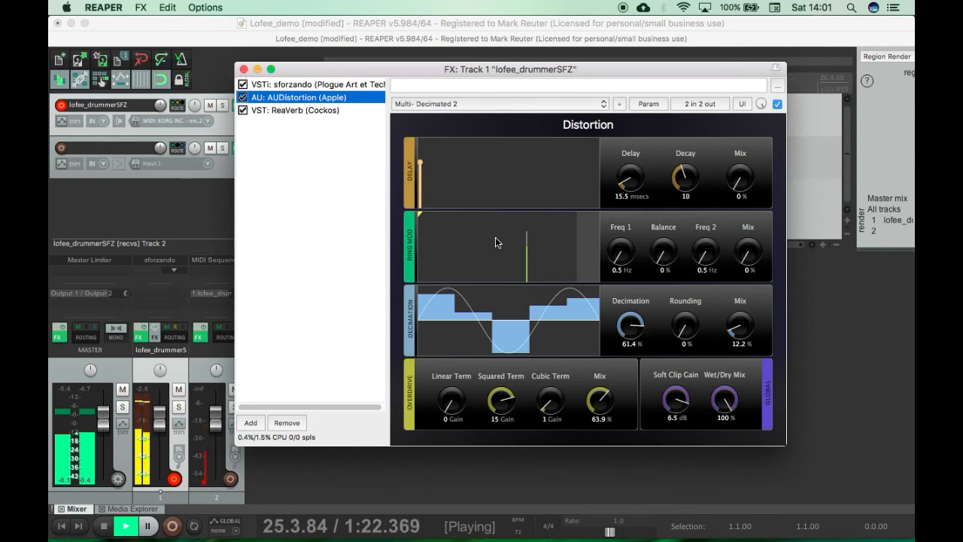
drag(724, 400, 724, 407)
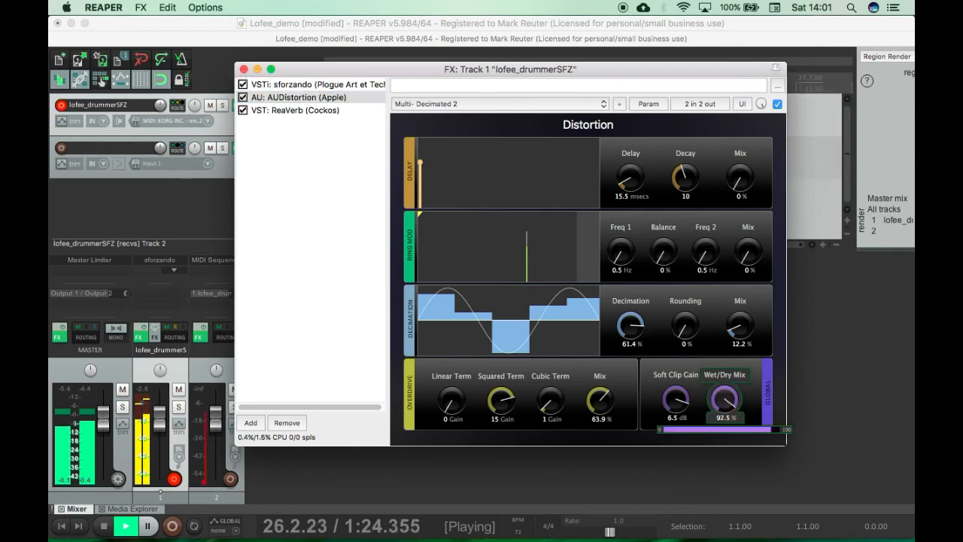
click(243, 69)
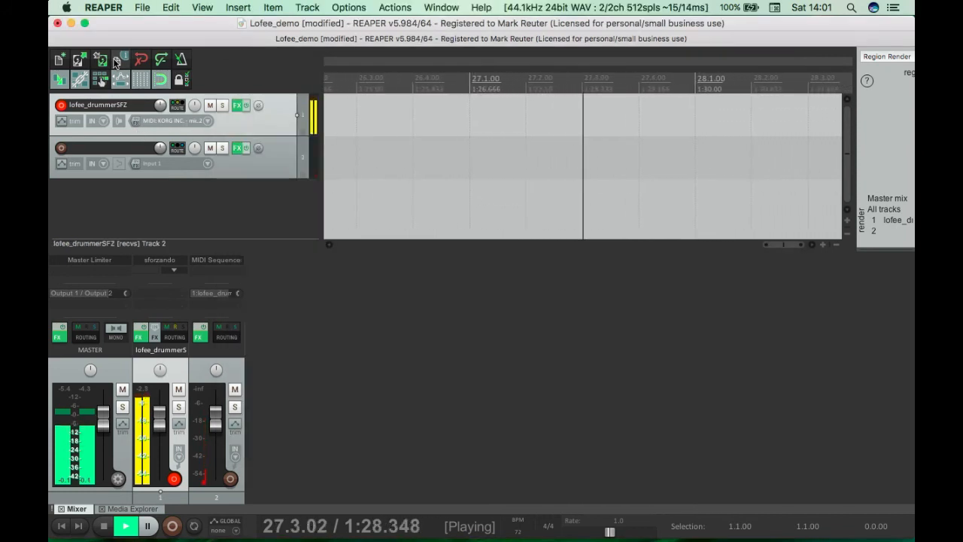
key(space)
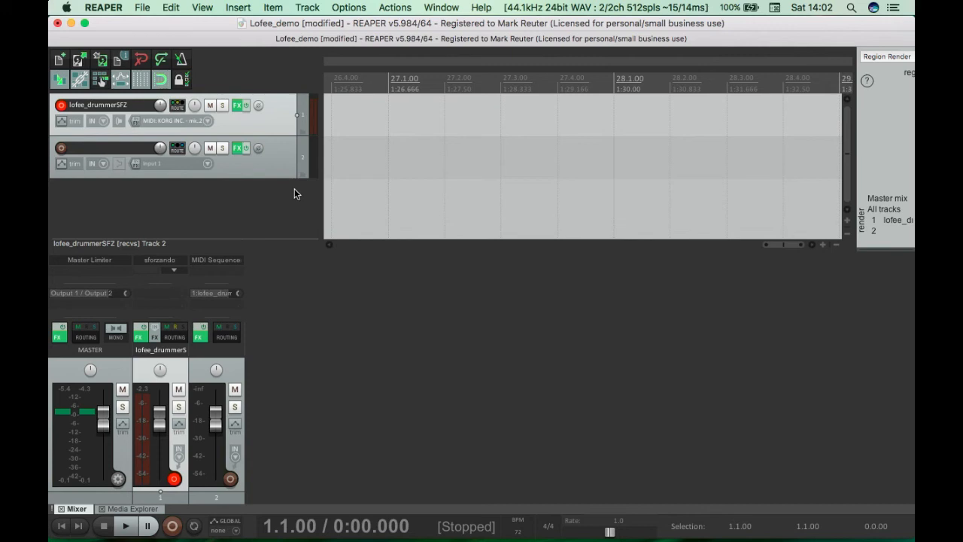
key(Home)
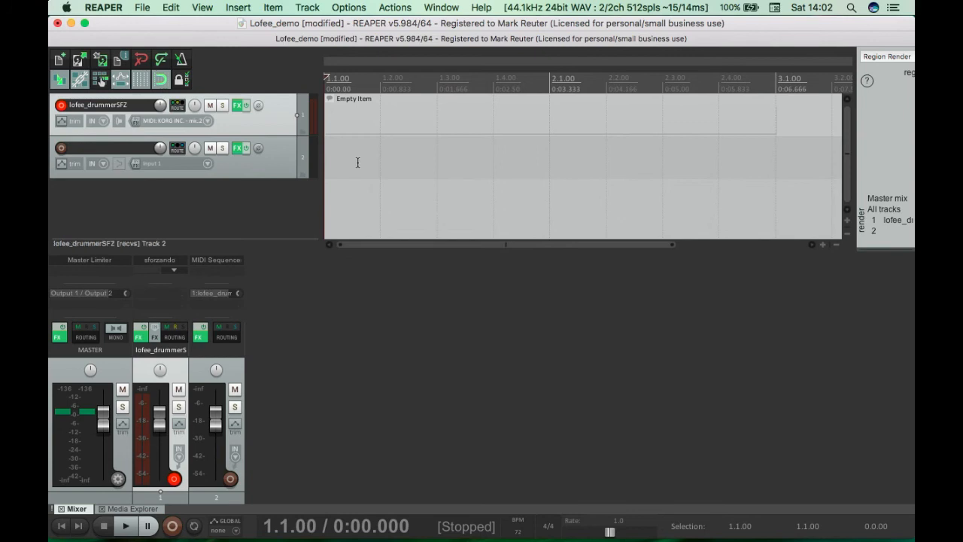
Step: Increase the height of track 2 in the arrange view
click(162, 80)
key(grave)
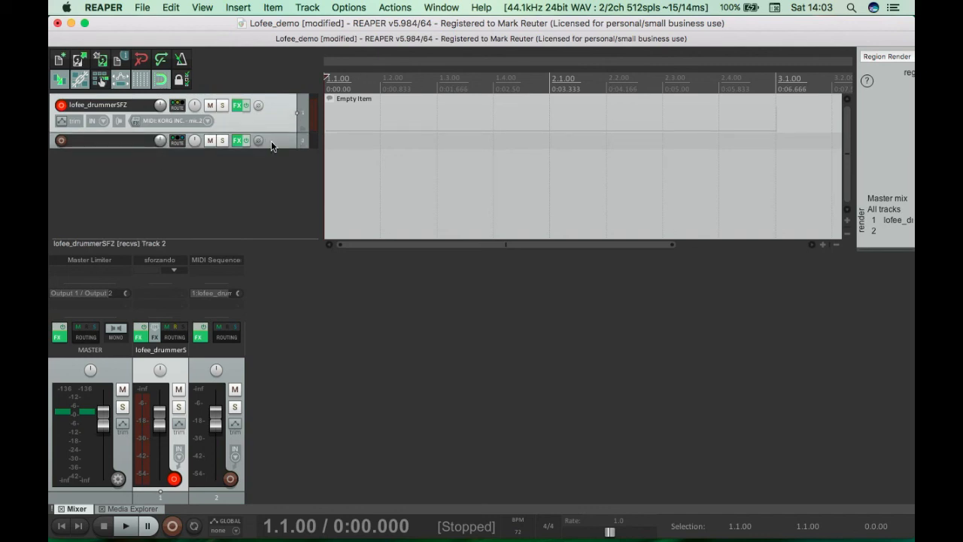
drag(270, 148, 279, 217)
Step: Delete the empty item on the lofee_drummerSFZ track and return the edit cursor to the project start
click(419, 160)
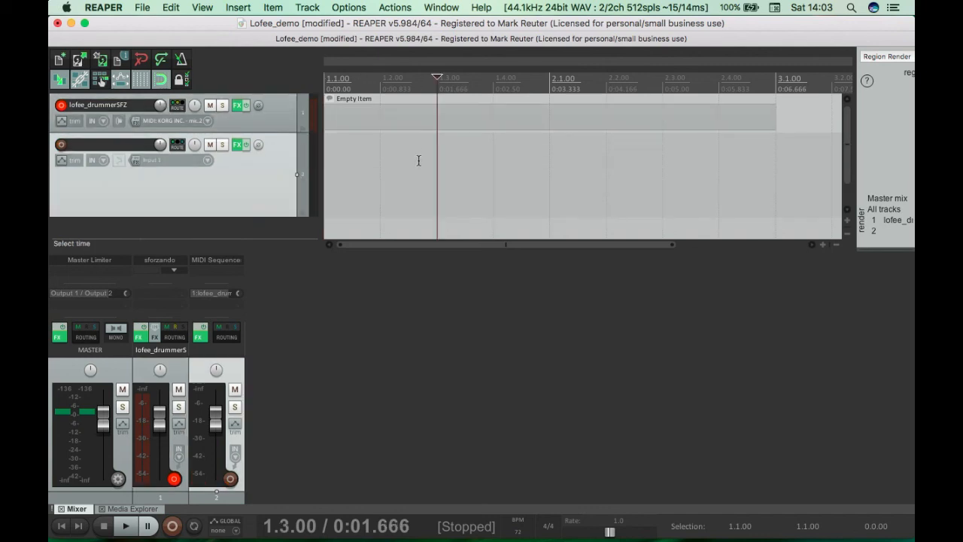
click(420, 118)
key(Delete)
key(Home)
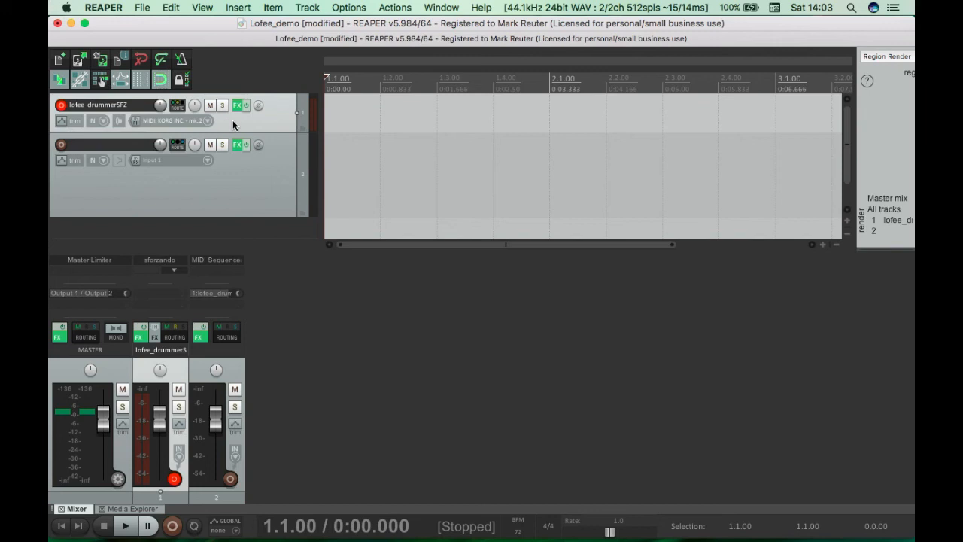
drag(269, 132, 264, 155)
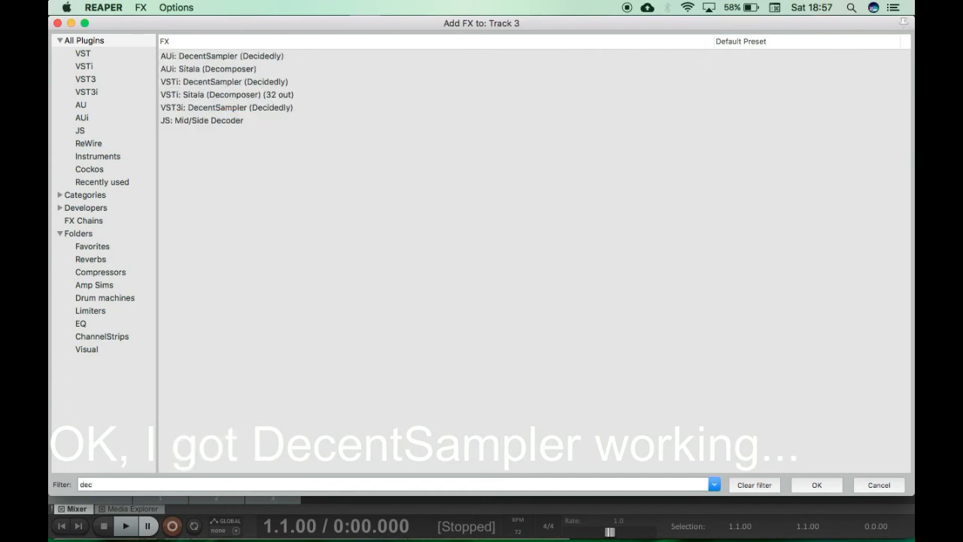
Step: Add VSTi: DecentSampler (Decidedly) to track 3 and load the lofee_drummer_v2.dspreset instrument into it
double_click(209, 81)
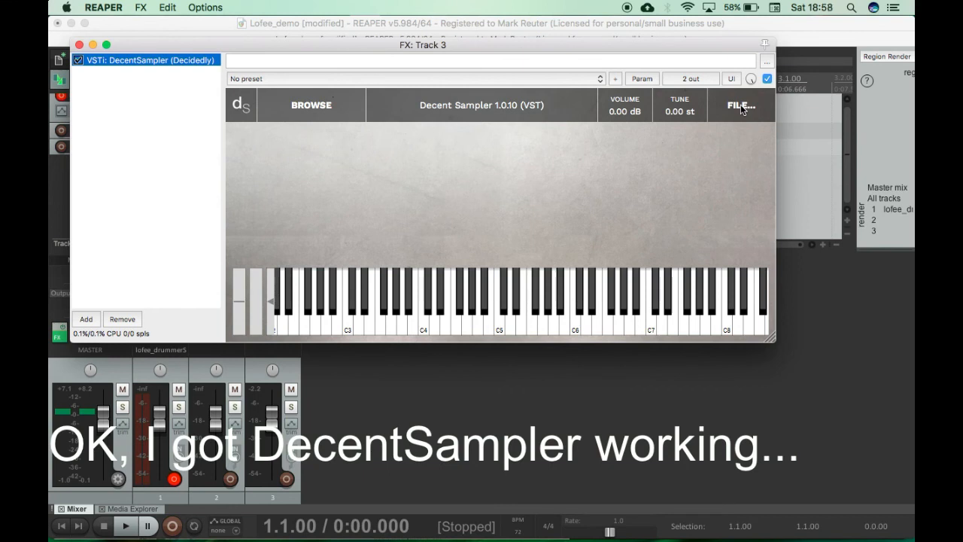
click(740, 107)
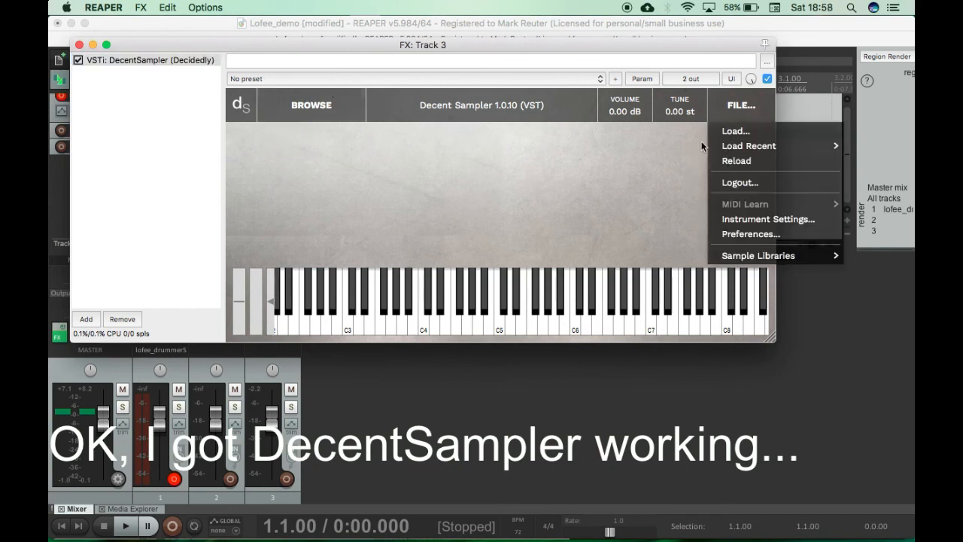
click(727, 131)
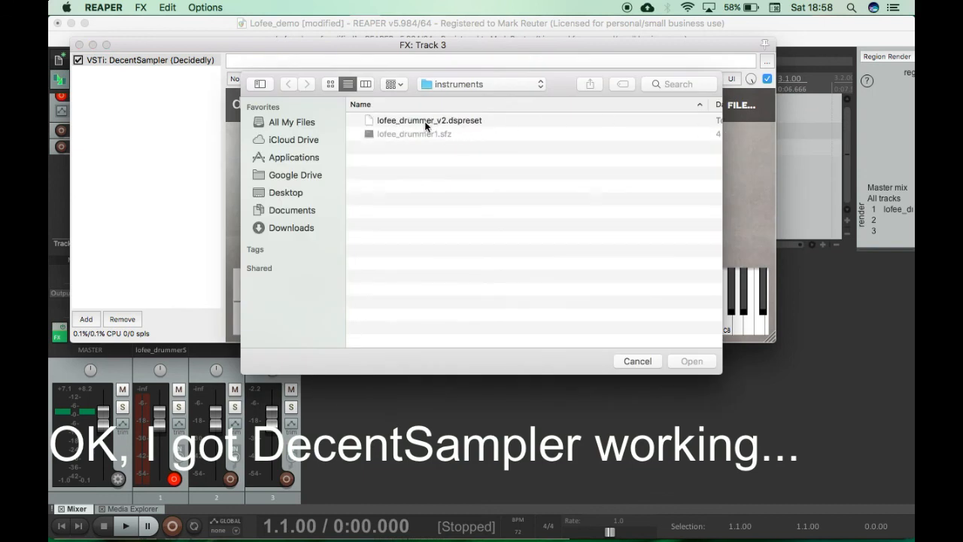
click(426, 123)
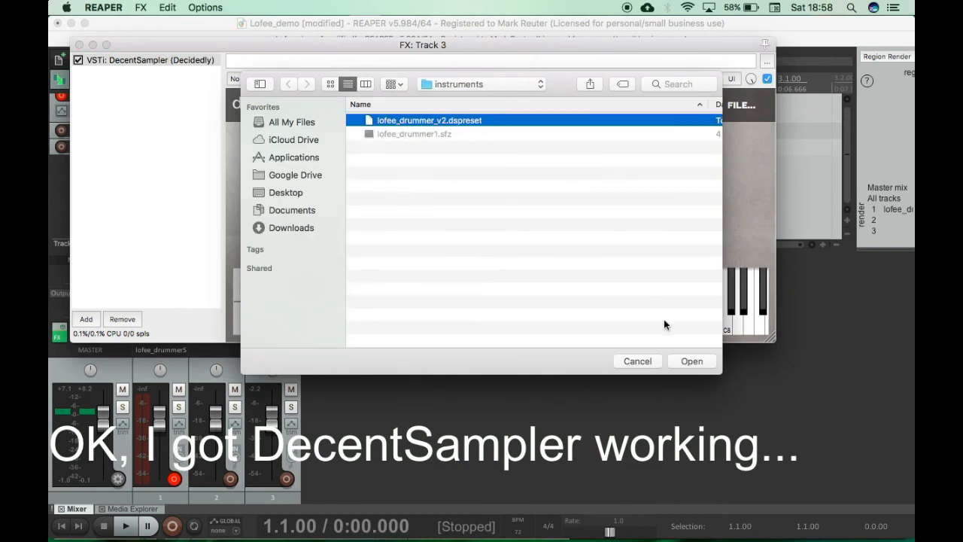
click(691, 361)
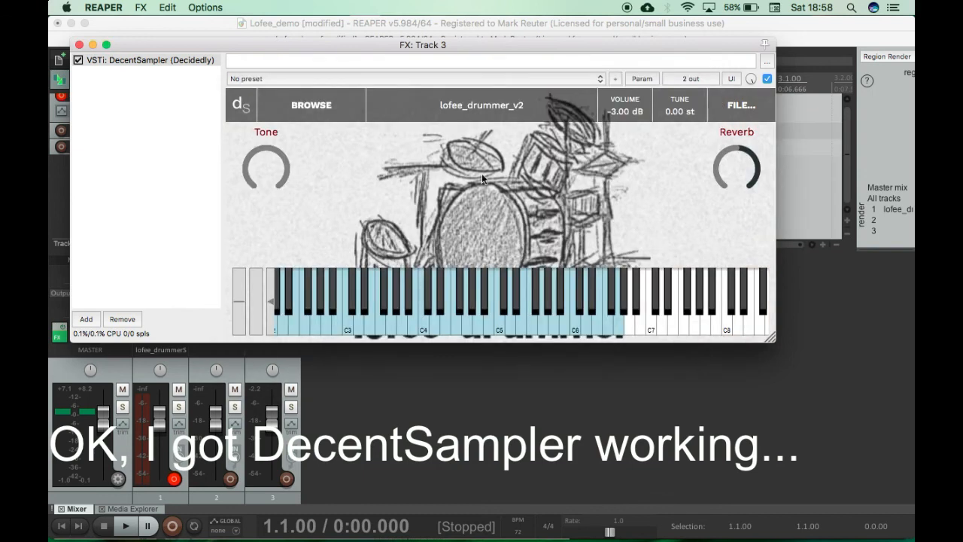
Step: Shift DecentSampler's on-screen keyboard to the lower octaves and audition the C3, D4 and G4 drum samples
click(270, 302)
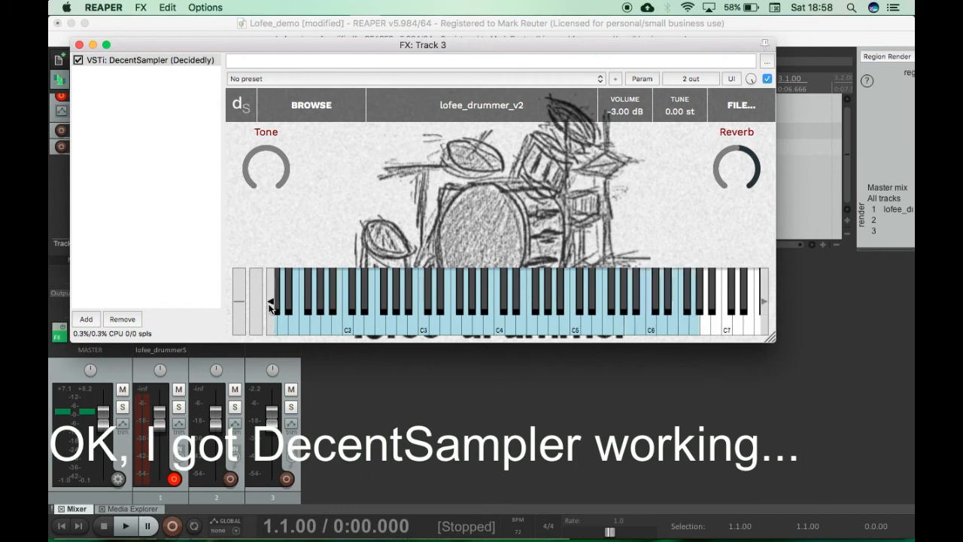
click(500, 324)
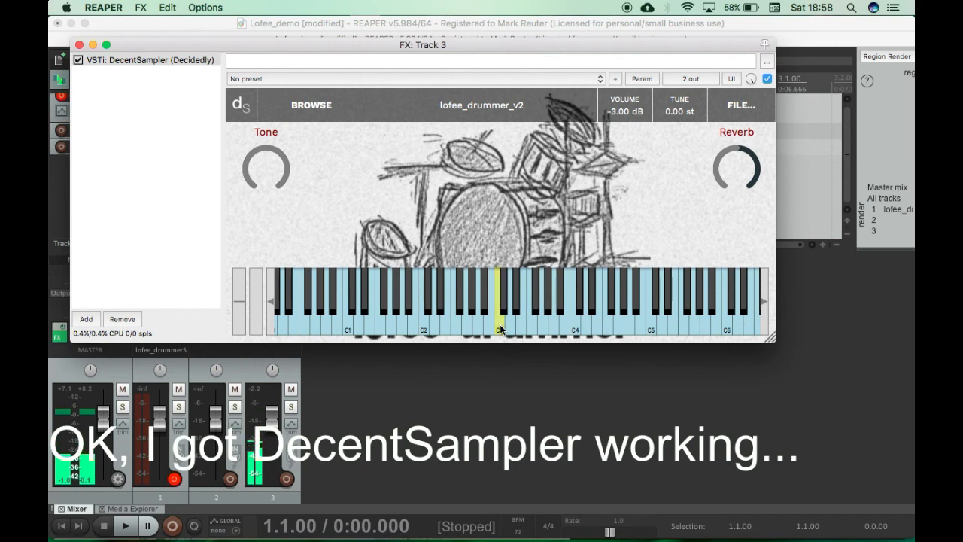
click(584, 327)
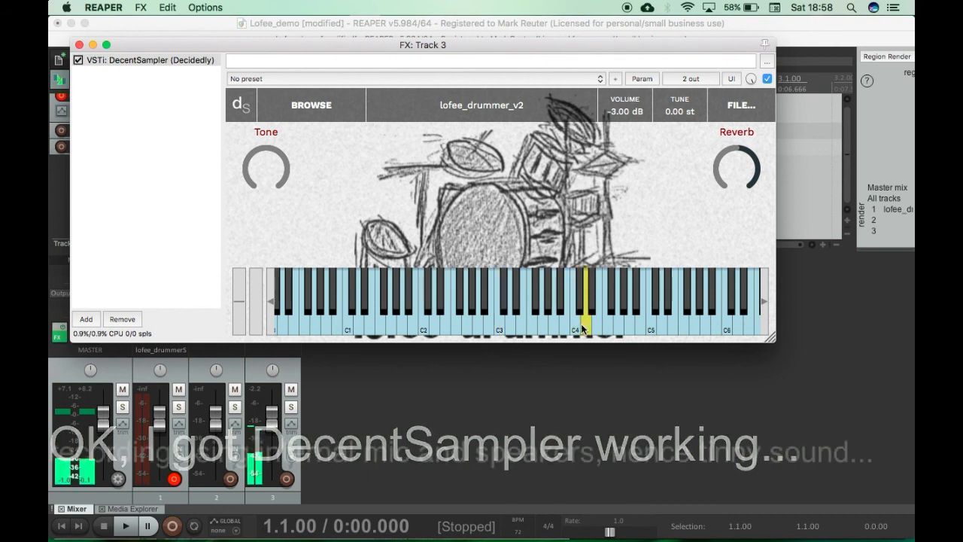
click(617, 331)
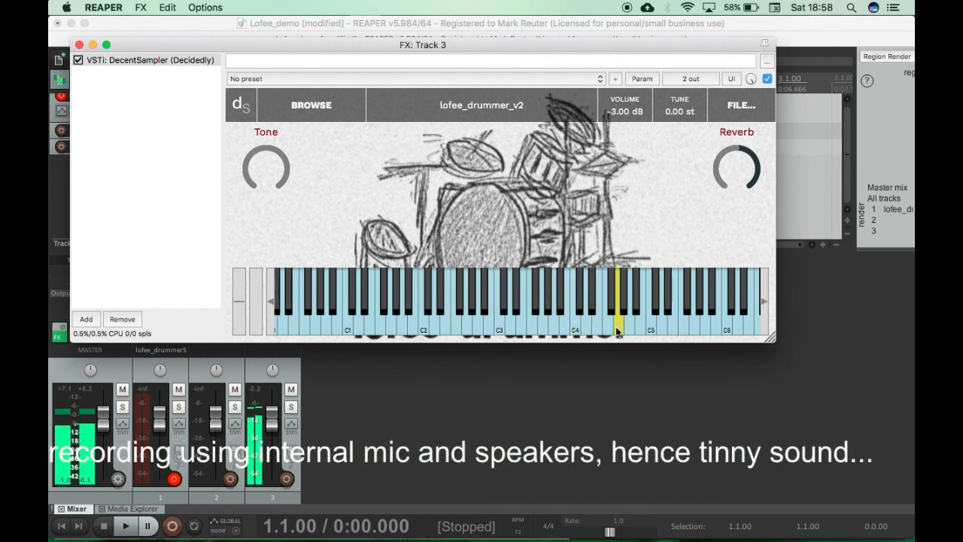
Step: Audition the G4, E4 and D#4 drum samples on DecentSampler's on-screen keyboard
click(617, 331)
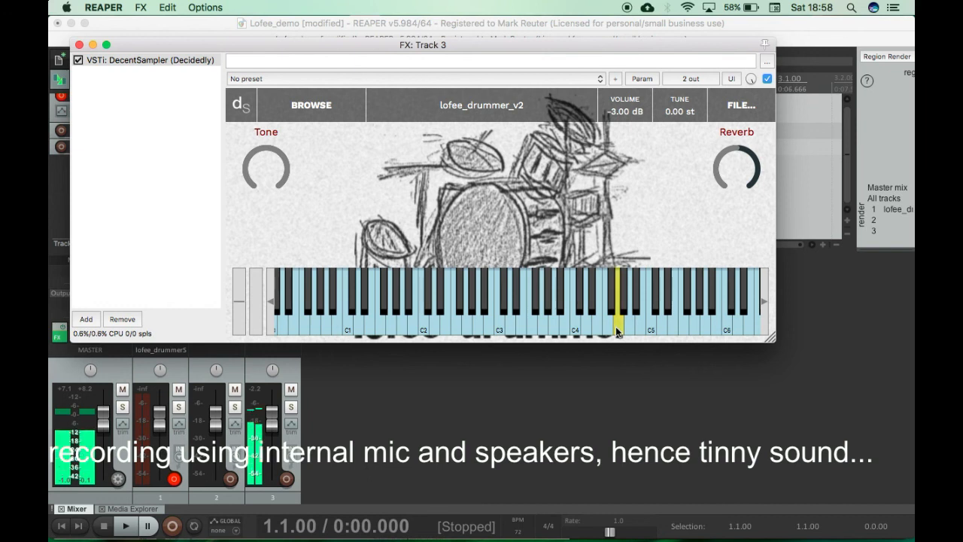
click(596, 319)
click(589, 307)
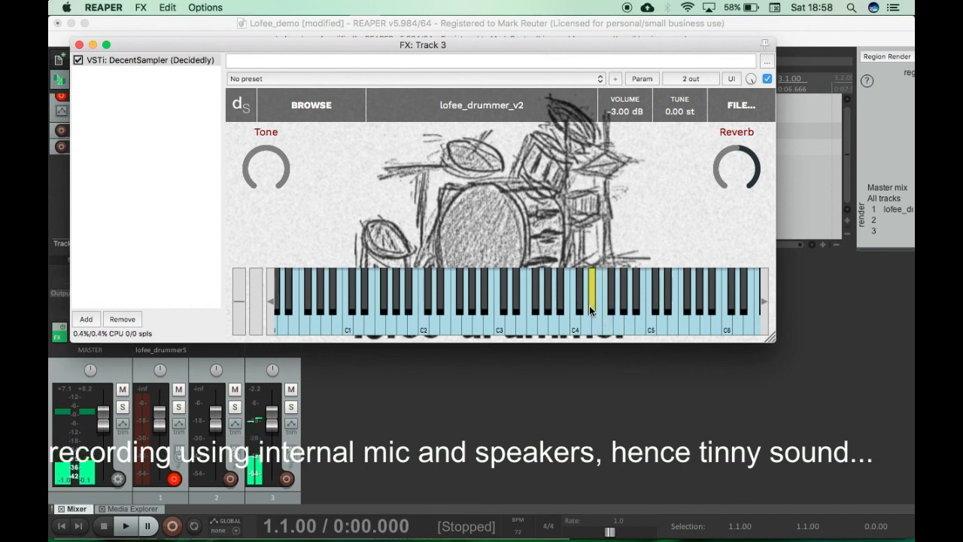
Step: Compare the F5 drum sample with Reverb at 0 and with Reverb raised to a high level
drag(720, 167, 710, 240)
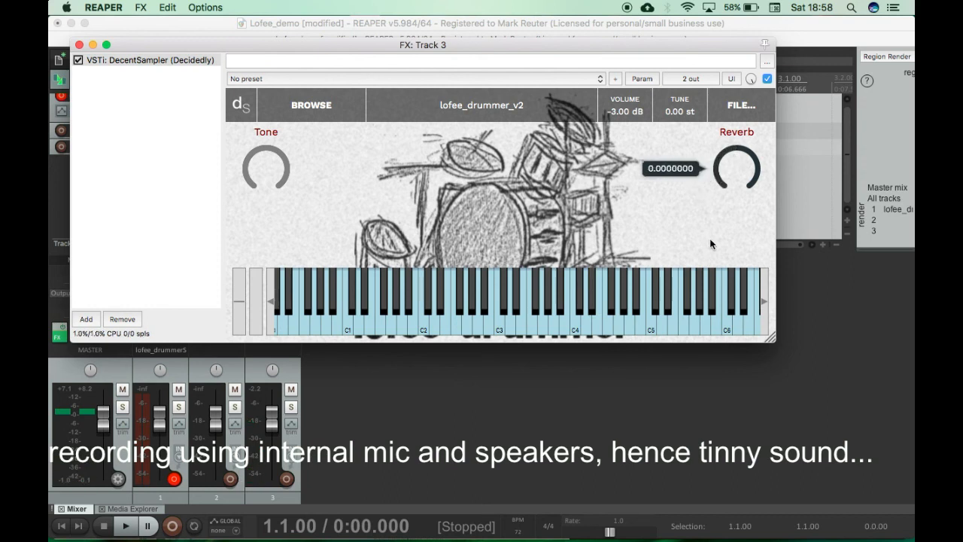
click(685, 326)
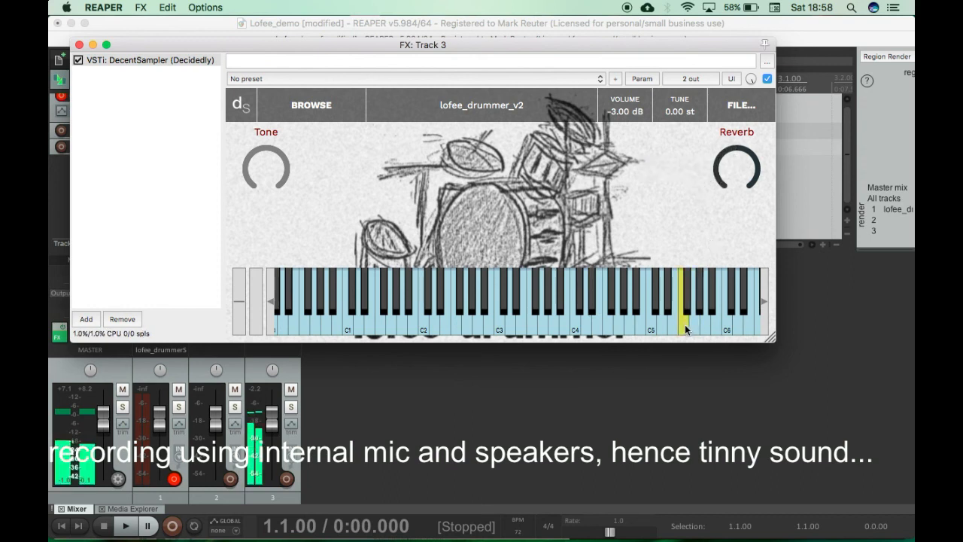
drag(727, 181, 739, 201)
click(683, 326)
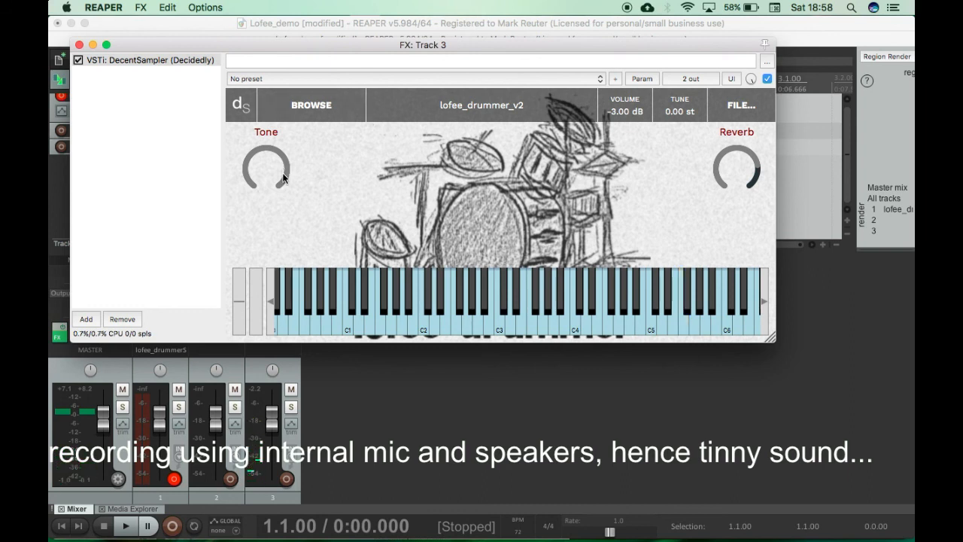
Step: Turn the Tone down to a low setting and audition the C2, C3, D3 and E3 drum samples
mouse_move(285, 183)
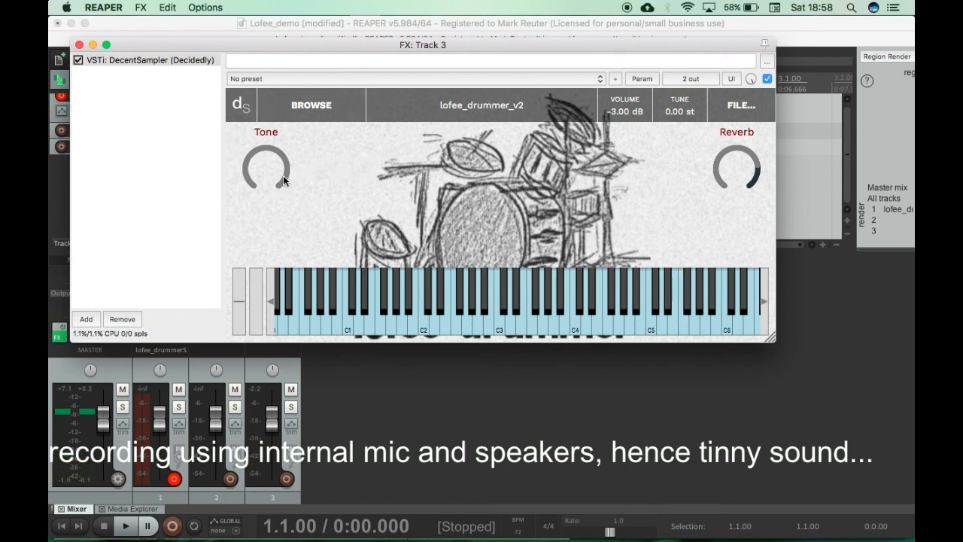
drag(284, 188, 249, 323)
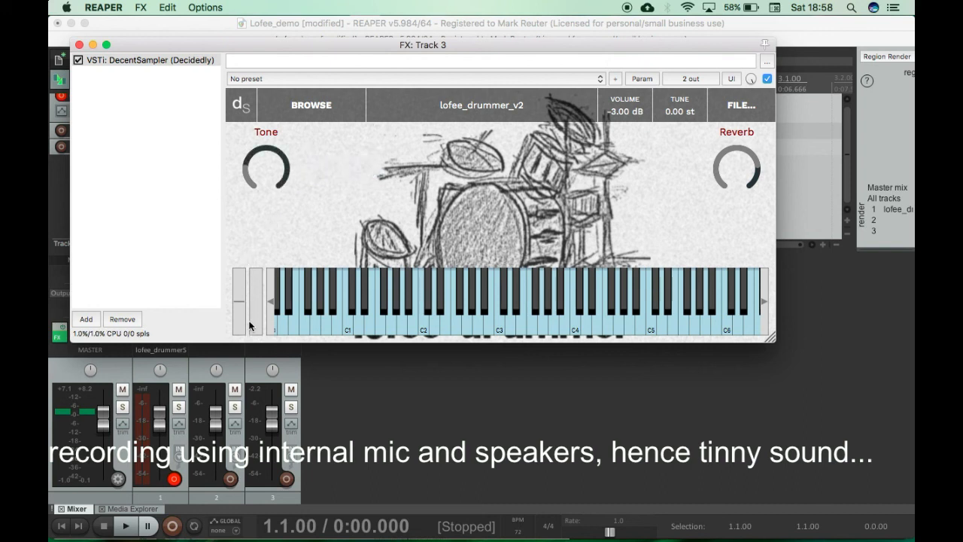
click(420, 329)
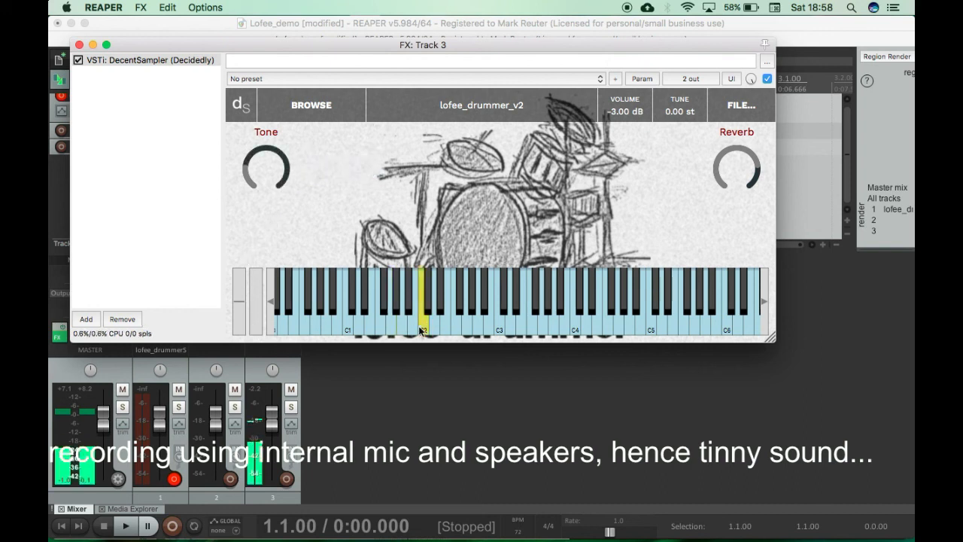
click(499, 323)
click(511, 326)
click(522, 329)
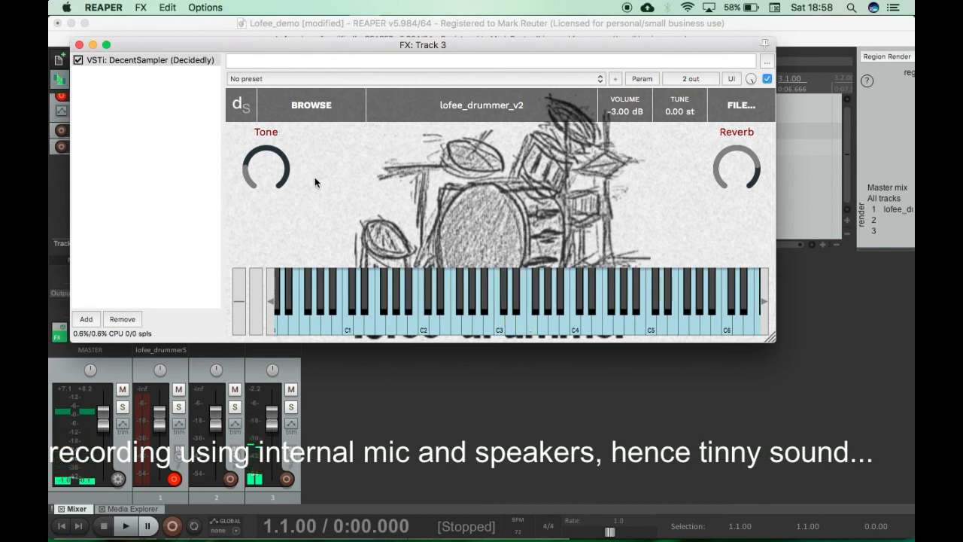
Step: Turn the Tone up to maximum, reduce the Reverb to slightly under half, and audition the C4 drum sample repeatedly
drag(248, 173, 273, 5)
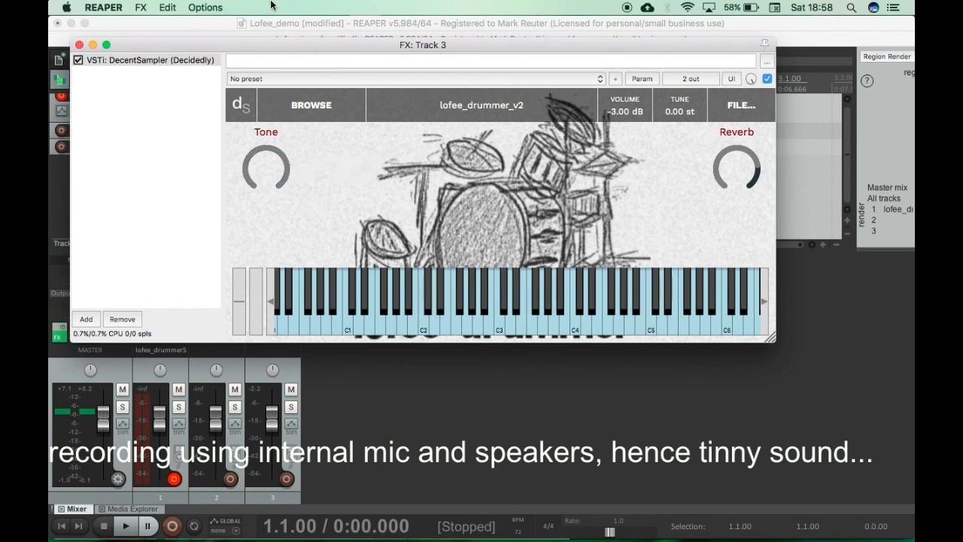
drag(753, 165, 755, 227)
click(573, 334)
click(573, 334)
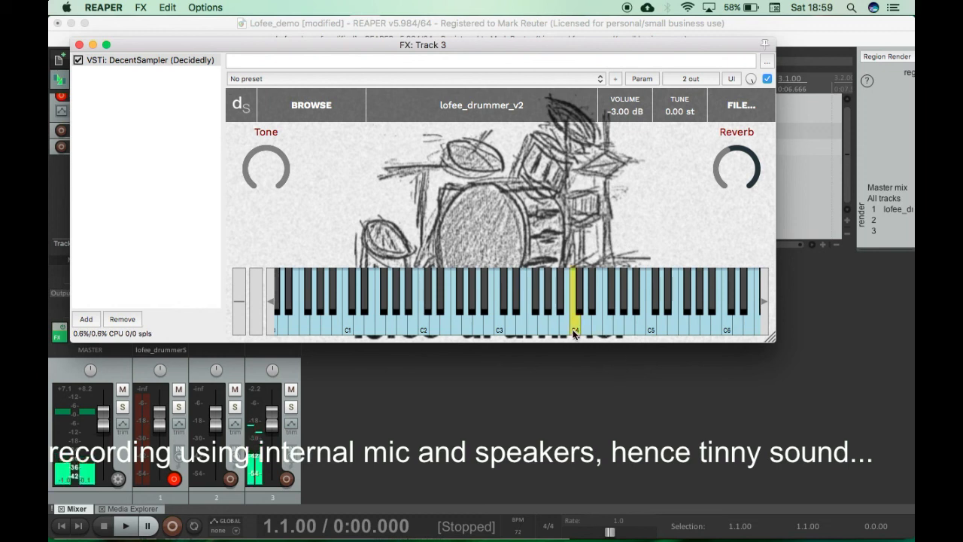
click(575, 332)
click(573, 333)
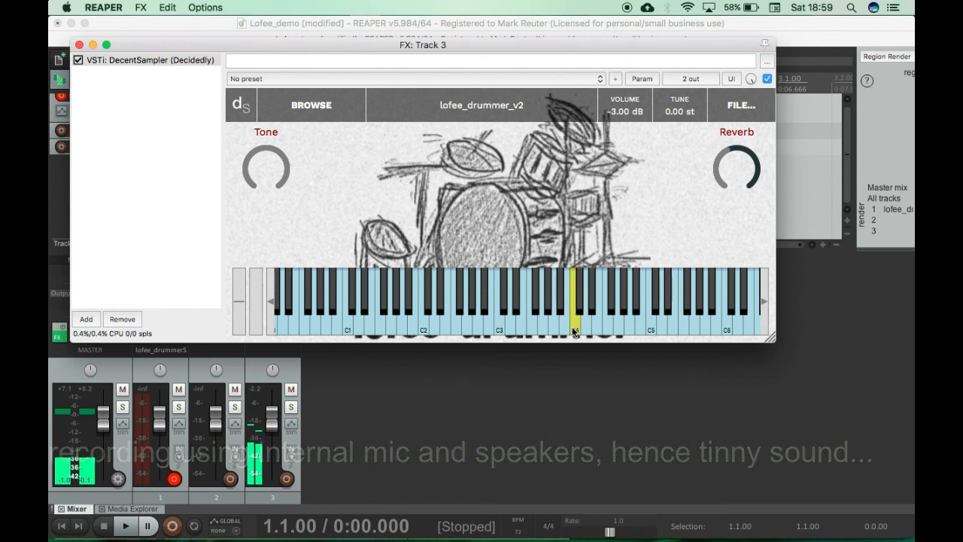